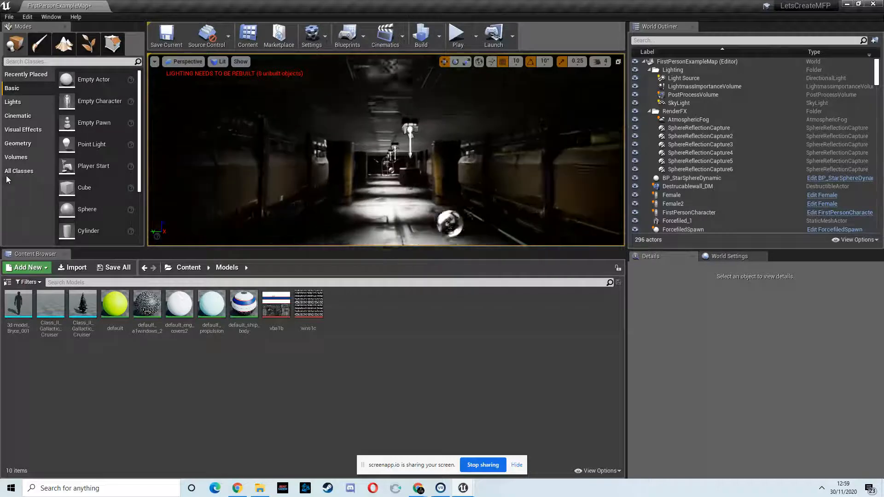
Step: Fly through the level's corridors to inspect the dark hallway leading to the blue force field
key("w")
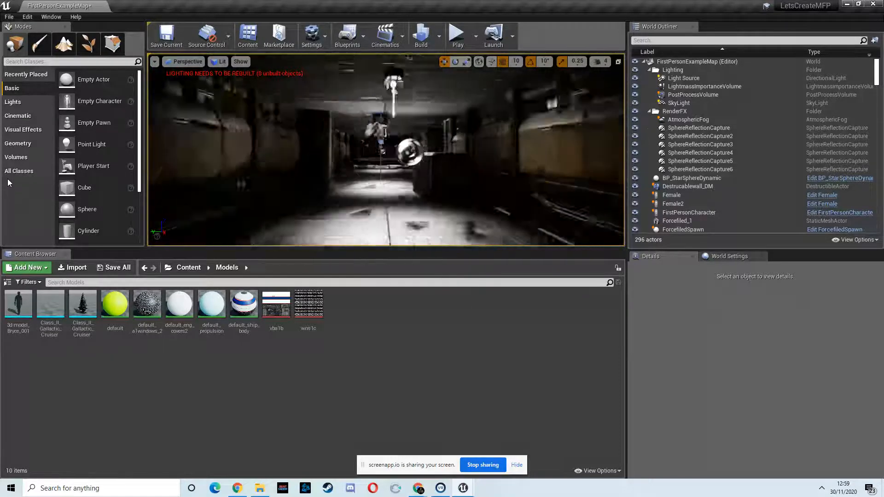
key("w")
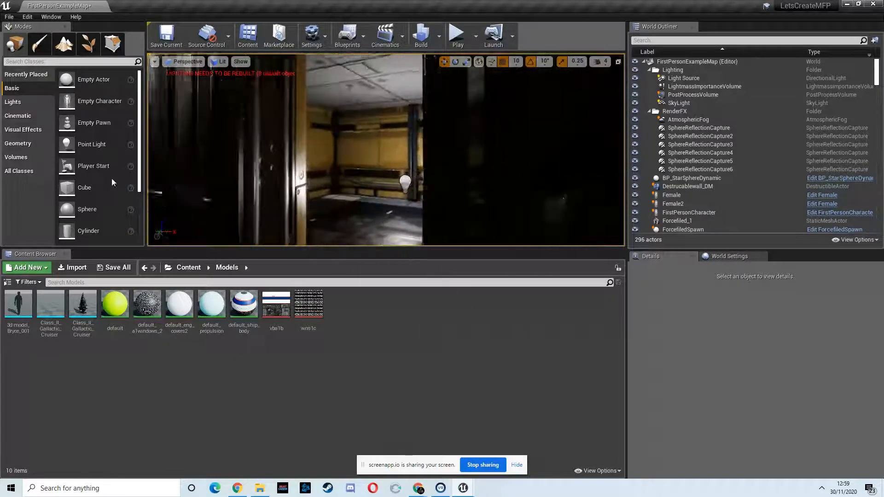
key("w")
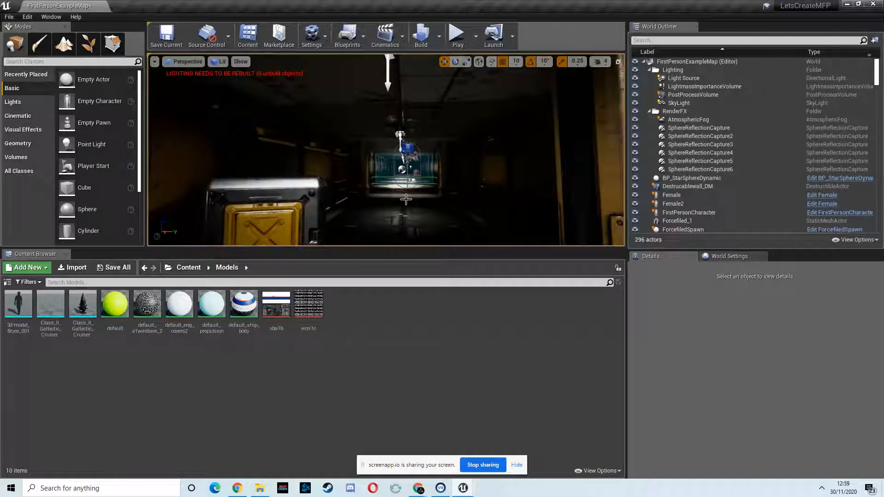
key("s")
right_click_drag(456, 191, 396, 172)
right_click_drag(404, 141, 389, 164)
key("w")
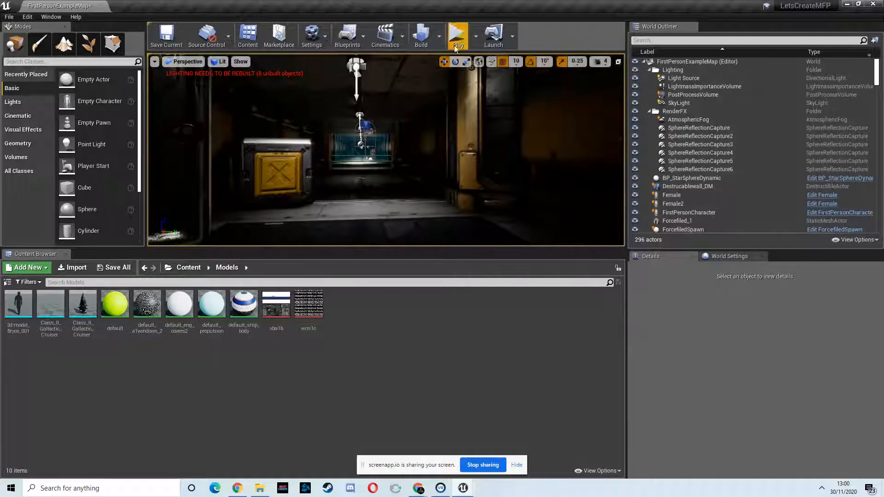
Step: Play-test the level by walking down the corridor to the force field and firing the gun, and end the play session
left_click(457, 42)
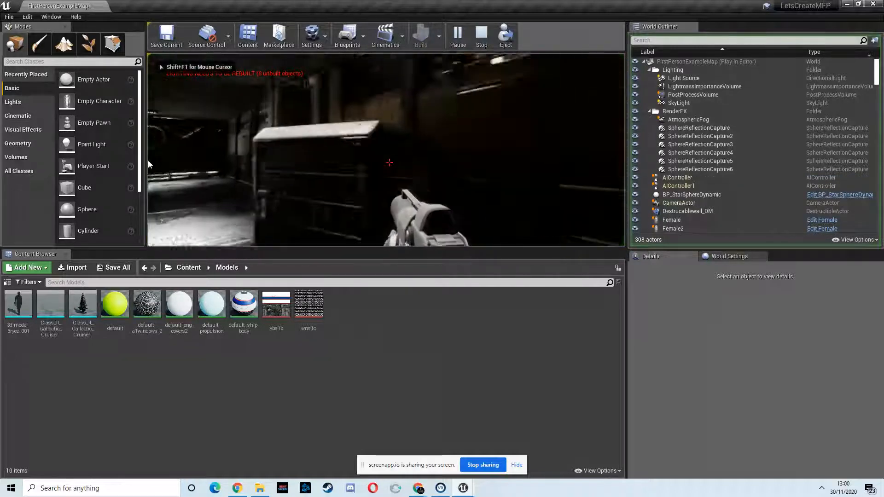
key("w")
key("w")
key("w")
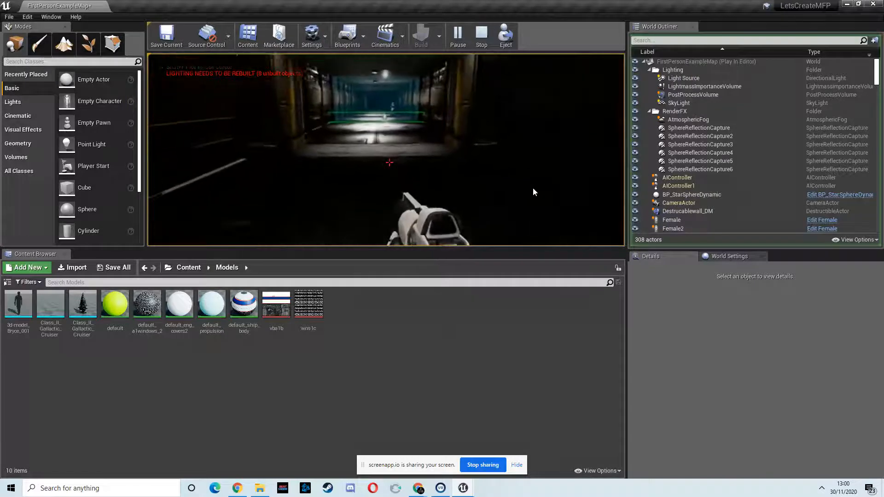
key("w")
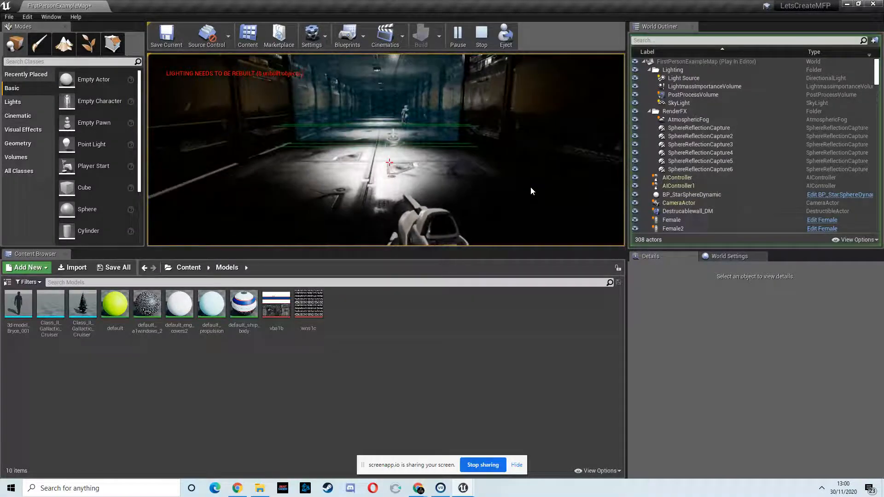
key("w")
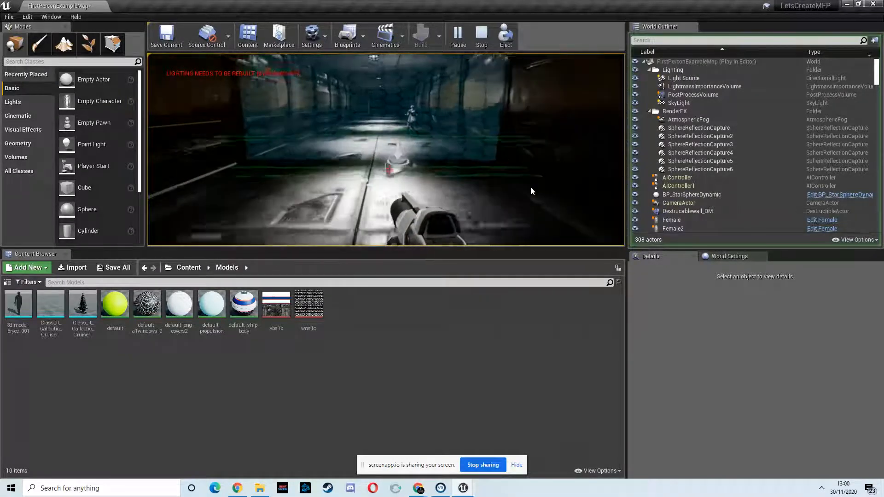
key("w")
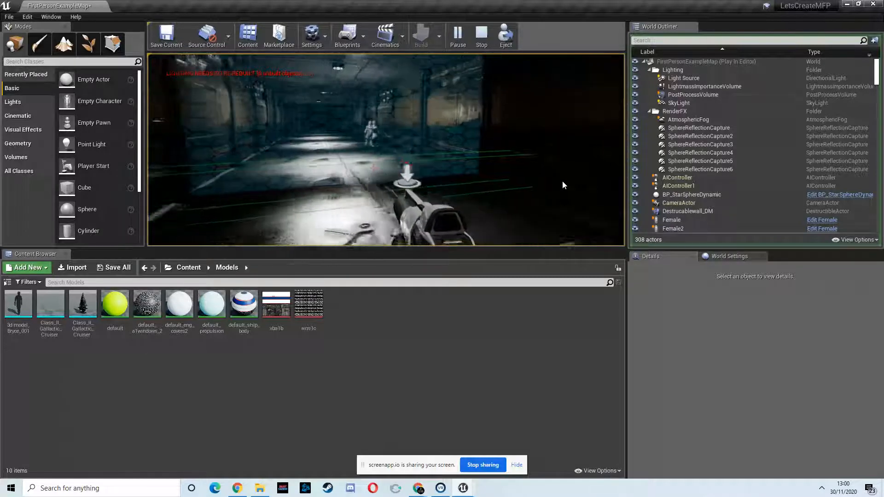
key("w")
left_click(561, 187)
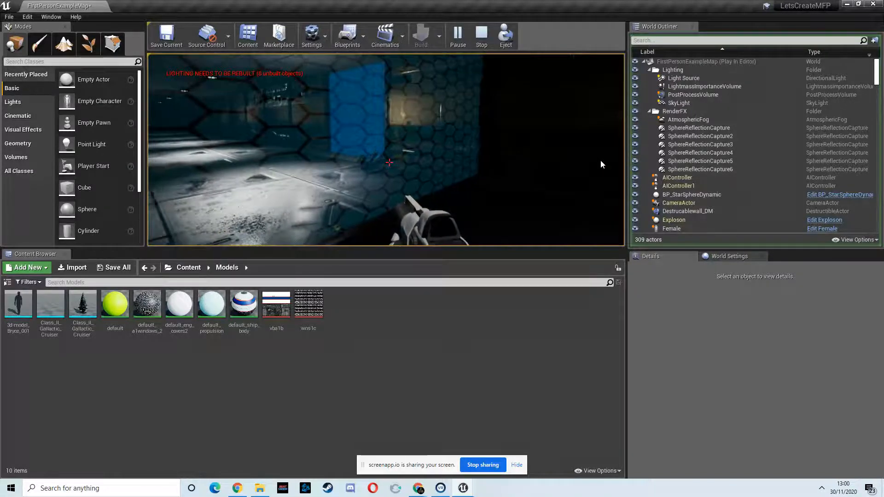
key("w")
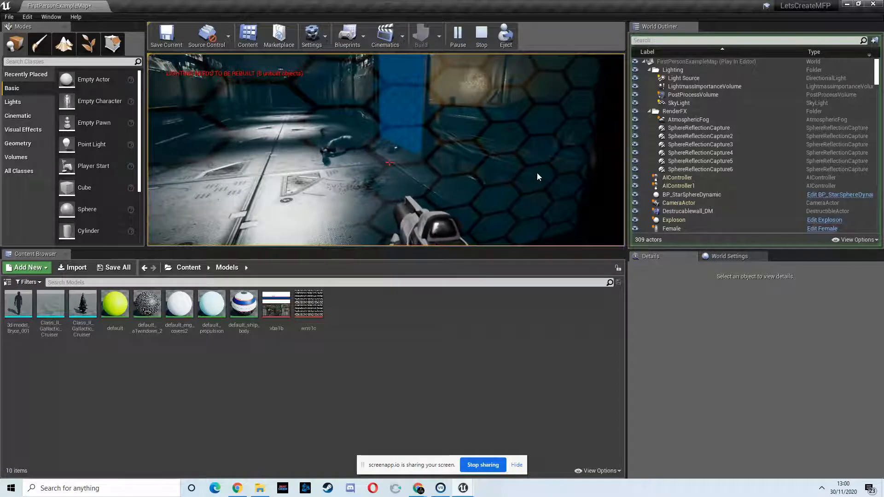
key("Escape")
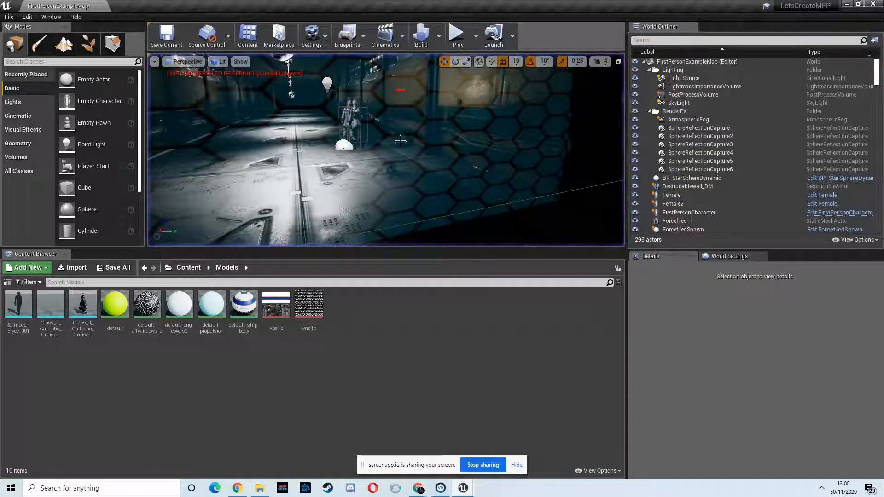
Step: Open Female_PhysicsAsset from the Content/Female/Mesh folder and examine the physics bodies around the character
scroll(329, 105, "up", 5)
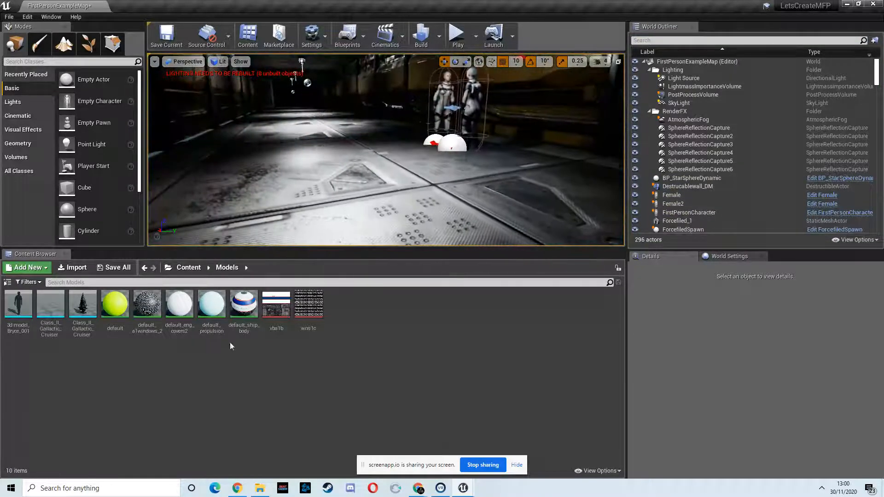
left_click(188, 267)
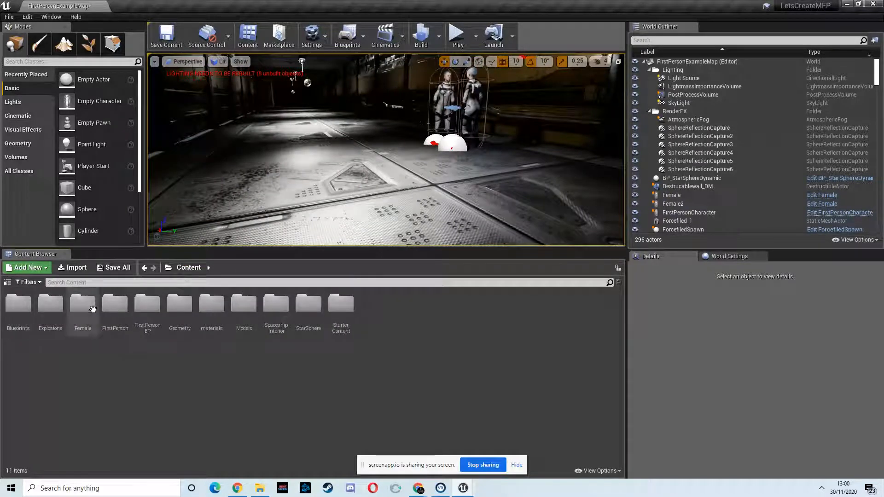
double_click(84, 306)
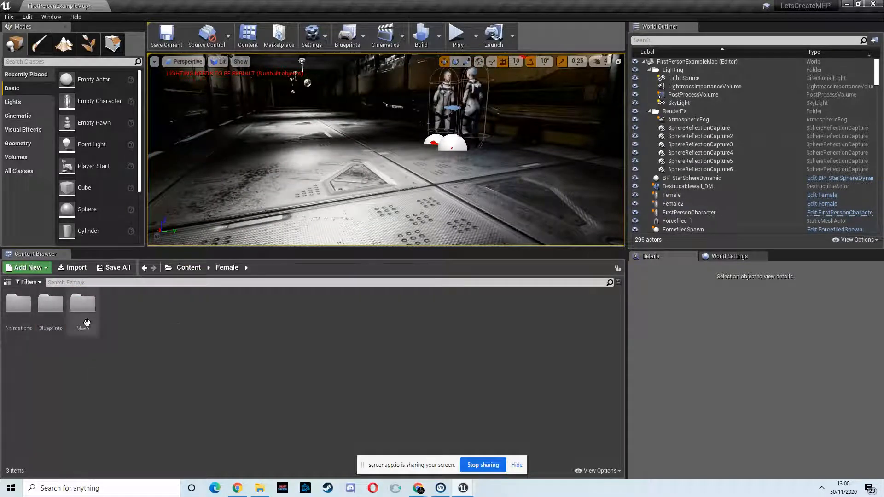
double_click(86, 322)
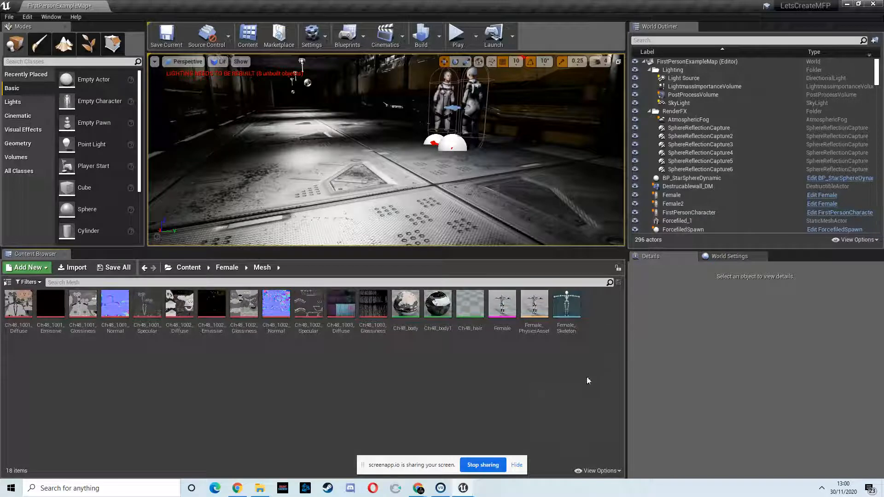
double_click(533, 308)
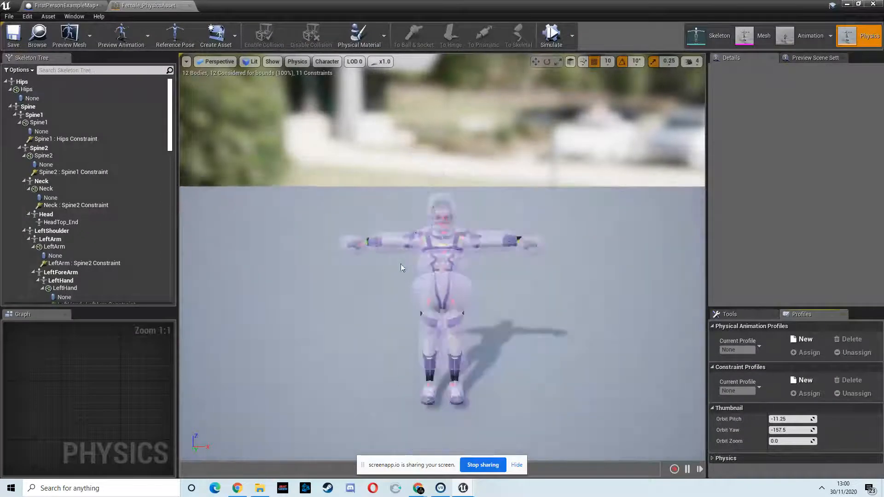
right_click_drag(349, 264, 421, 279)
right_click_drag(380, 206, 332, 192)
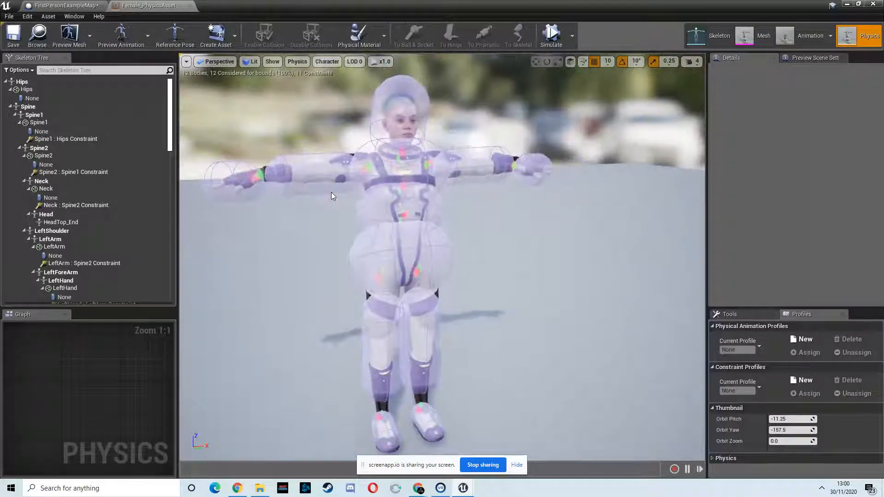
Step: Try adjusting the LeftArm physics body, undo the change, and return to the level editor
left_click(477, 168)
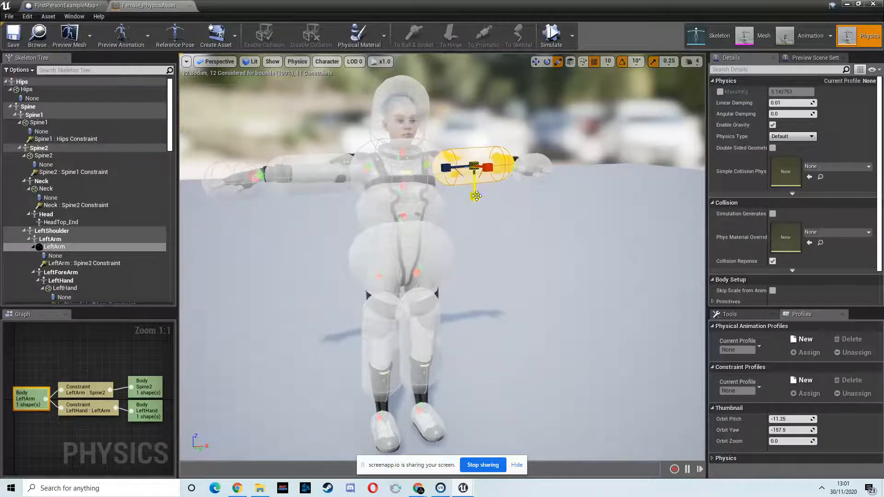
left_click_drag(493, 104, 496, 91)
right_click_drag(446, 215, 446, 214)
key("ctrl+z")
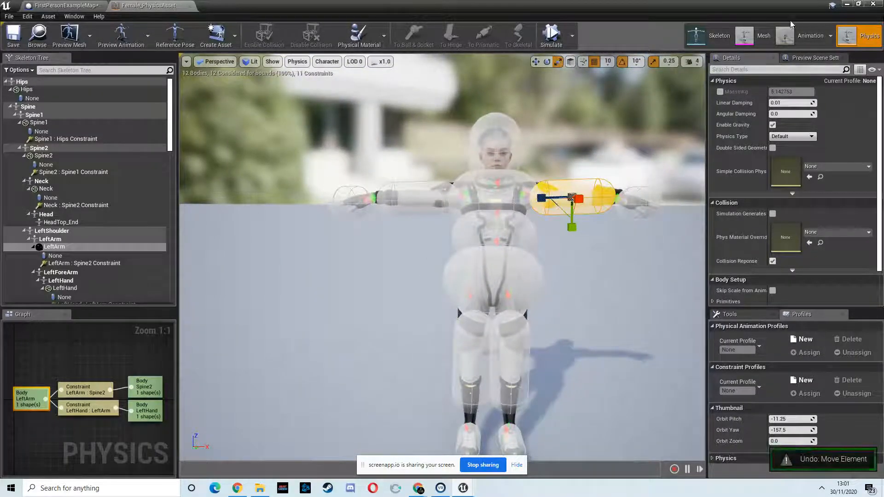
left_click(847, 4)
Step: Switch the level viewport's view mode to Unlit
scroll(429, 177, "down", 4)
scroll(430, 177, "down", 6)
right_click_drag(430, 178, 369, 159)
key("w")
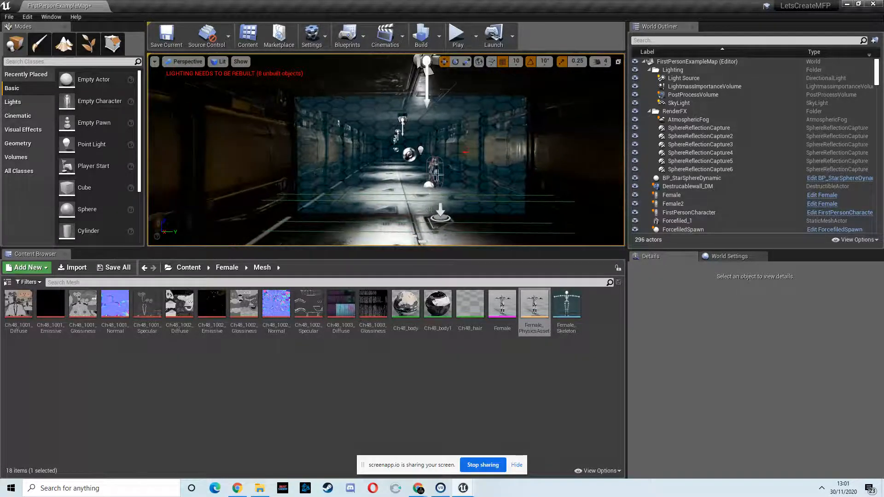
scroll(460, 166, "up", 2)
scroll(460, 165, "up", 6)
scroll(464, 159, "up", 6)
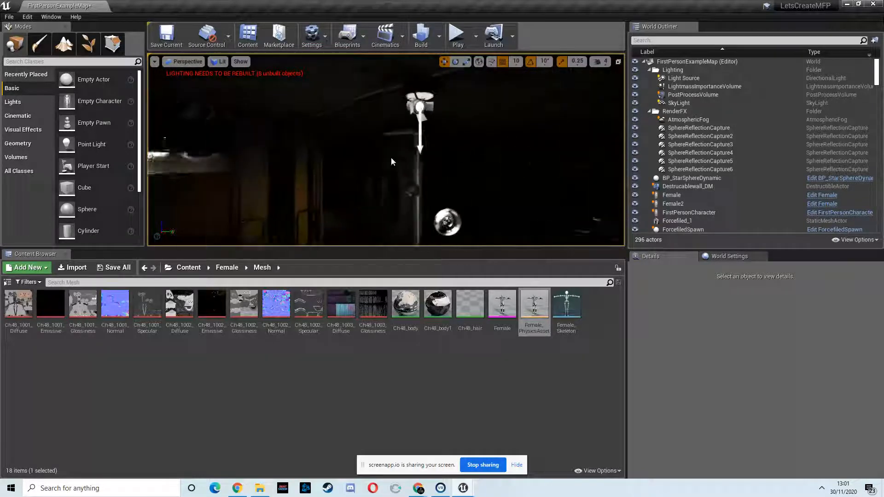
right_click_drag(391, 157, 530, 11)
left_click(219, 62)
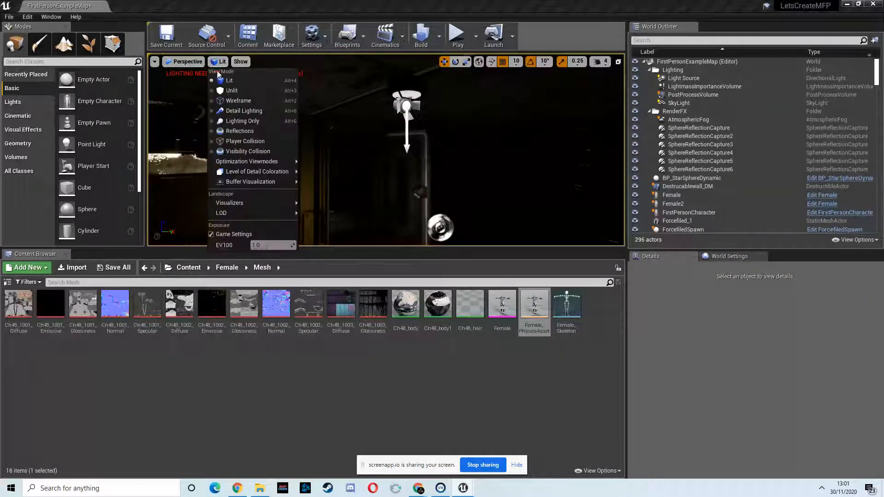
left_click(232, 90)
Step: Duplicate the doorway floor piece SM_Scifi_Floor_02_8x4m3 twice along Y, to about -2000.72 and -2840.72, forming a walkway outside the door
scroll(357, 184, "up", 4)
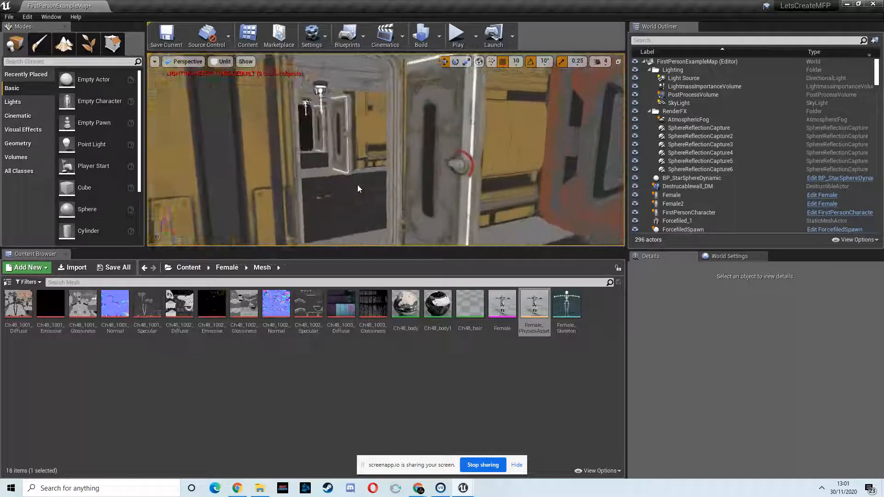
scroll(320, 178, "down", 15)
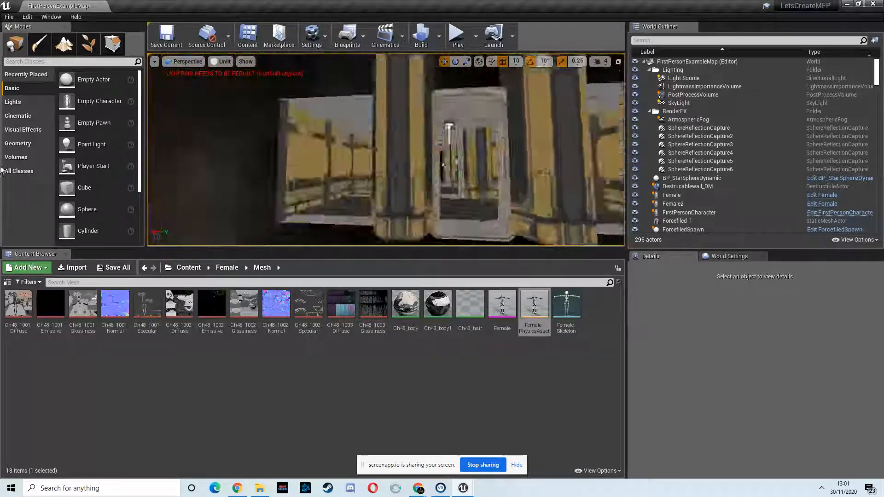
key("w")
right_click_drag(21, 161, 383, 213)
key("w")
left_click(342, 161)
left_click(414, 171)
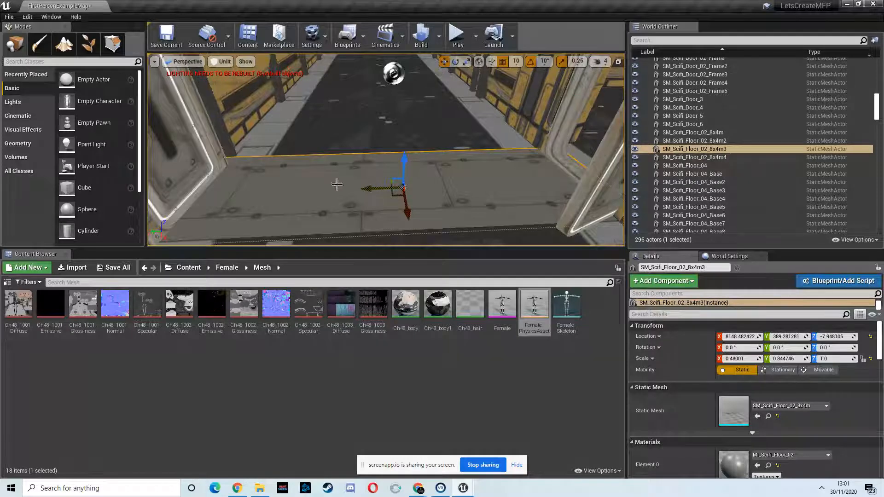
left_click_drag(372, 189, 734, 193, "alt+shift")
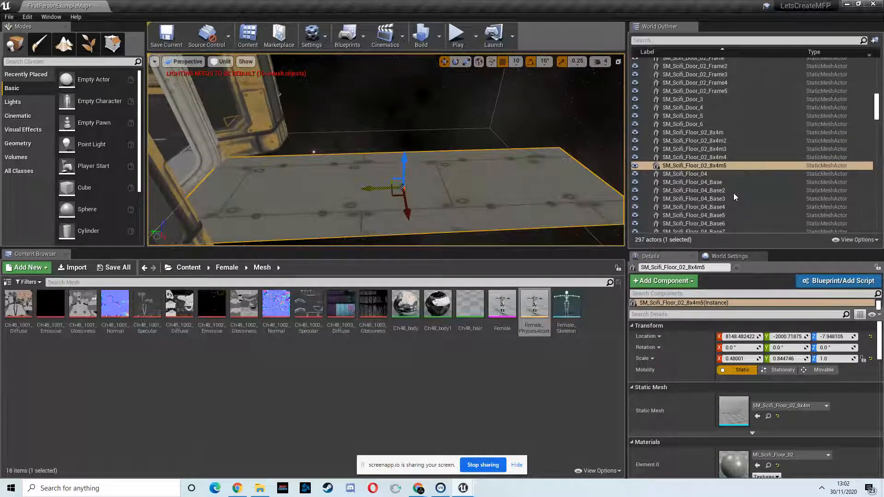
right_click_drag(313, 199, 287, 199)
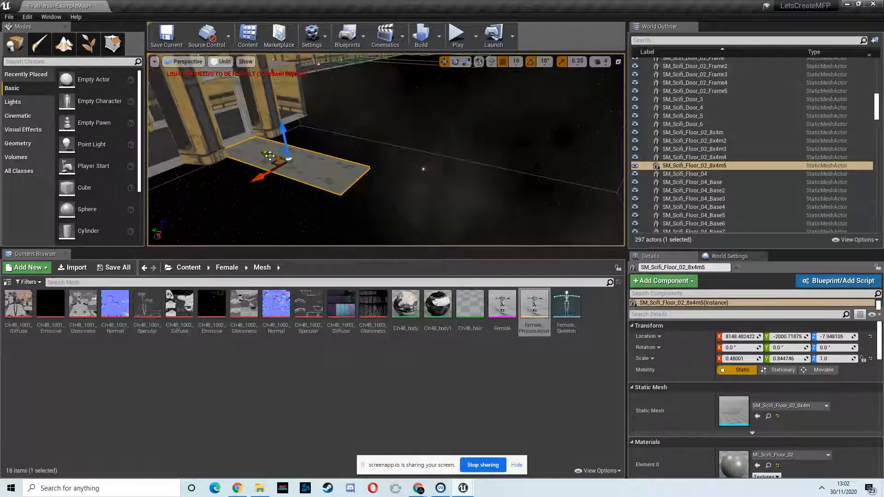
left_click_drag(267, 155, 404, 205, "alt+shift")
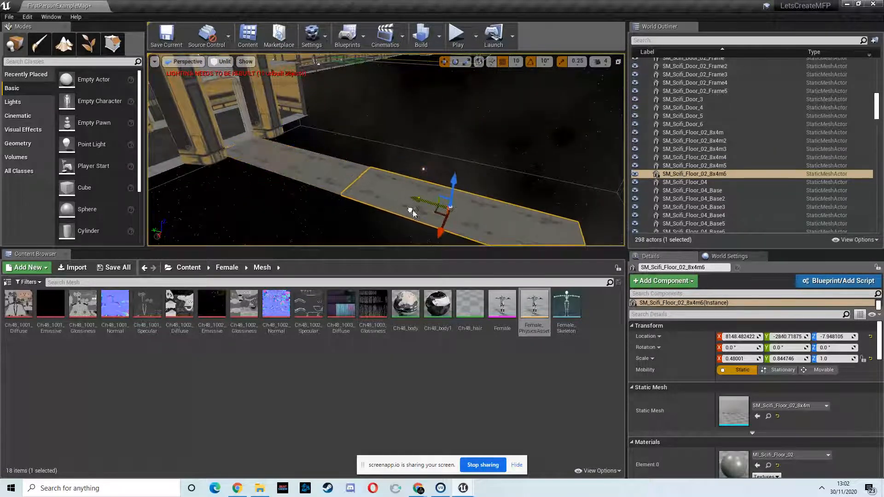
Step: Duplicate the grouped end section of the corridor and place the copy at the far end of the new walkway
right_click_drag(316, 183, 336, 149)
left_click(250, 170)
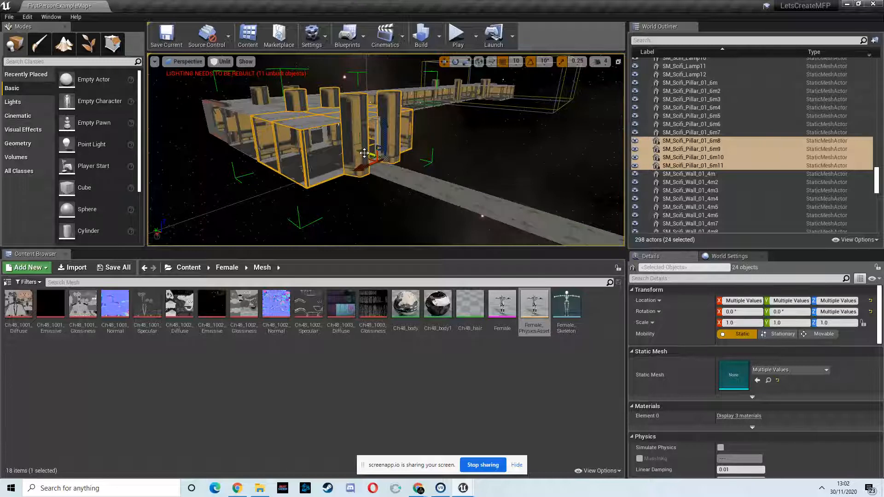
left_click_drag(364, 151, 335, 163, "alt")
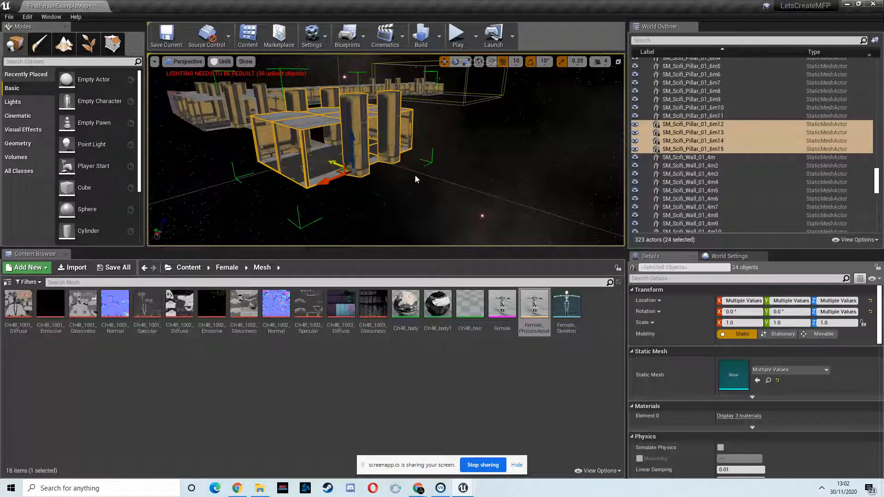
right_click_drag(369, 188, 495, 207)
left_click_drag(529, 183, 522, 184)
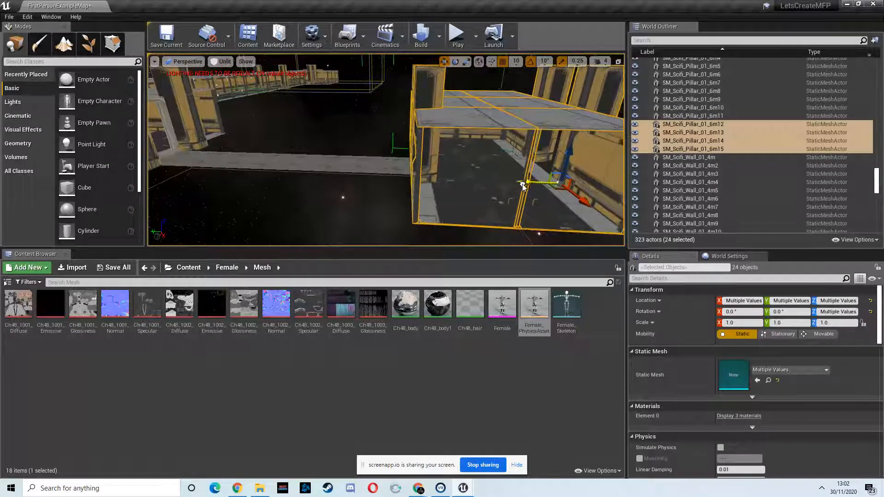
Step: Ungroup the grouped corridor section next to the walkway so its pieces can be selected individually
right_click_drag(414, 187, 344, 167)
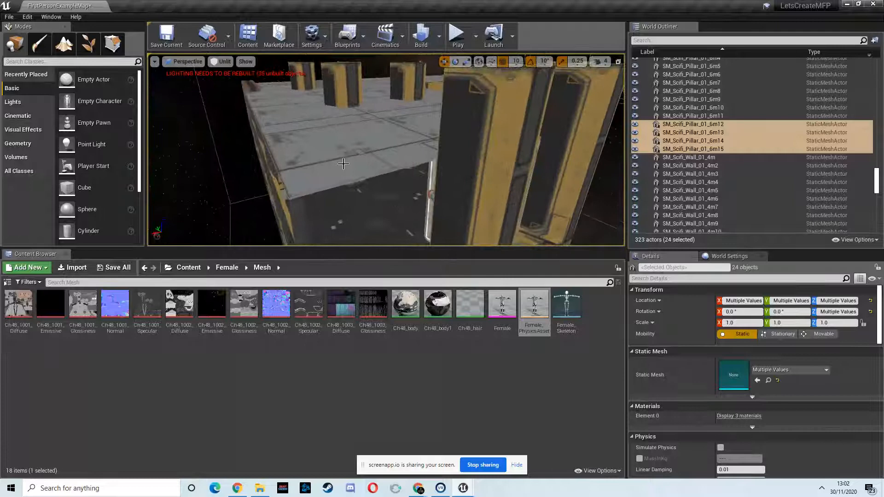
left_click(342, 159)
right_click(711, 100)
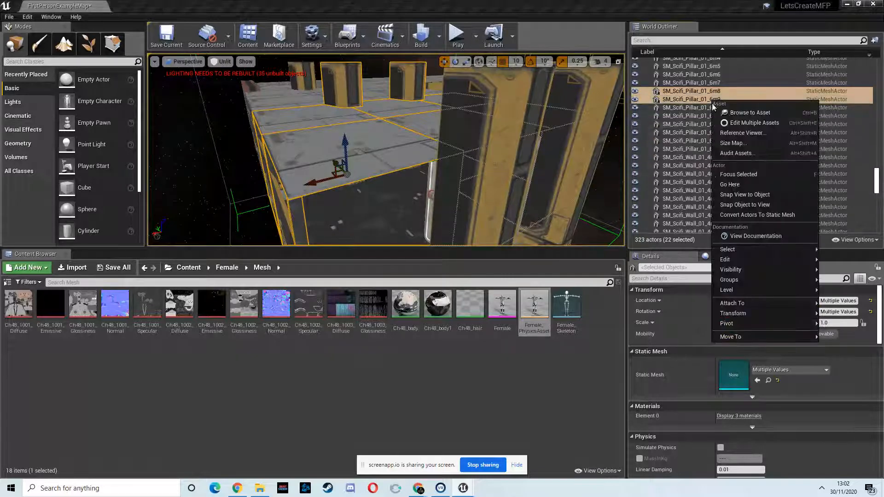
mouse_move(740, 280)
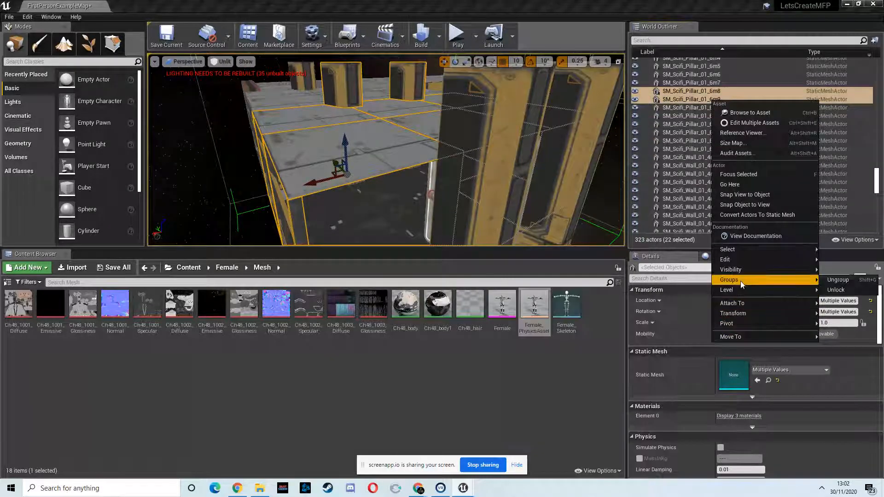
left_click(837, 281)
Step: Duplicate the corridor wall SM_Scifi_Wall_01_4m64 and place the copy along the walkway's edge beside the doorway, at X 8270, Y -2080
right_click_drag(419, 237, 399, 167)
left_click(400, 167)
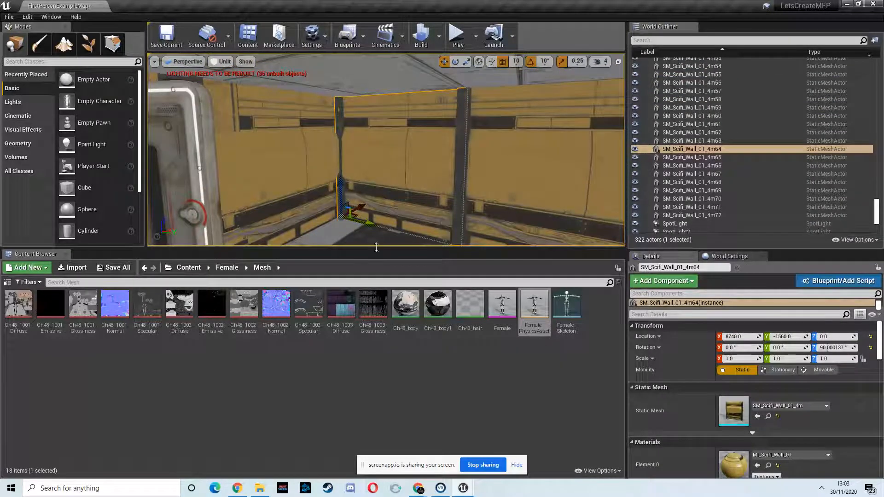
left_click_drag(378, 230, 134, 204, "alt+shift")
key("f")
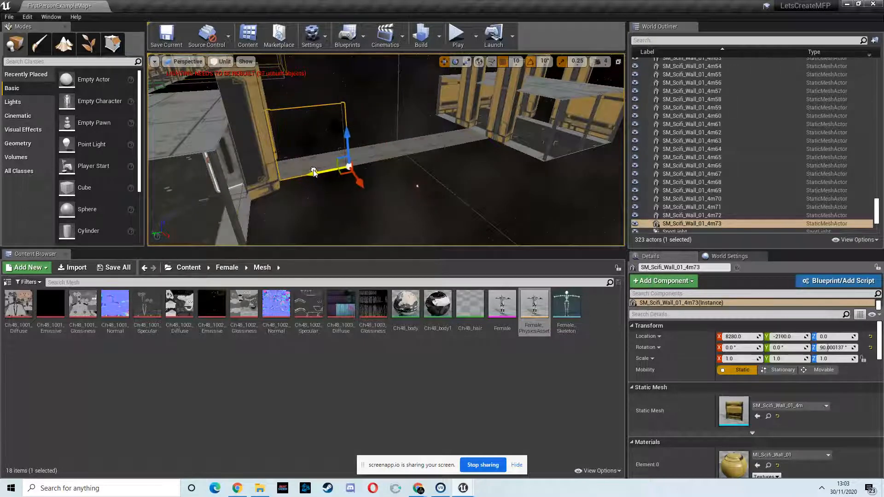
right_click_drag(329, 162, 190, 178)
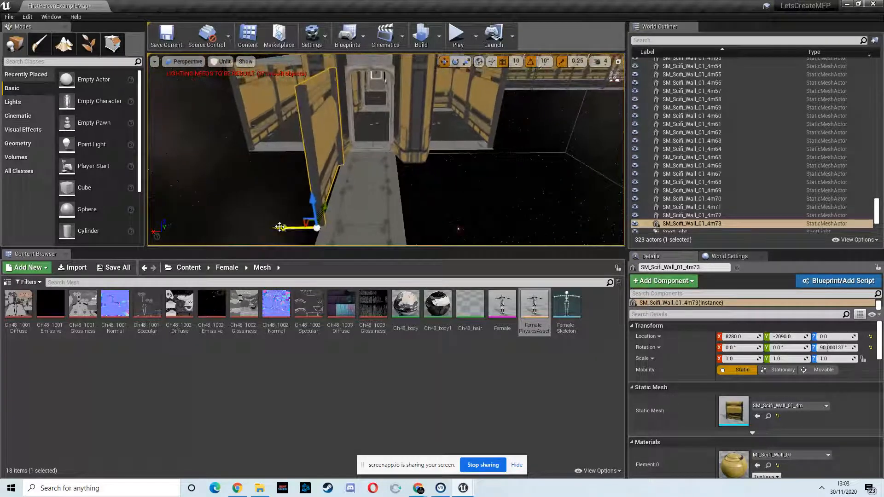
mouse_move(343, 225)
right_mouse_down()
mouse_move(487, 189)
mouse_move(403, 222)
mouse_move(331, 215)
right_mouse_up()
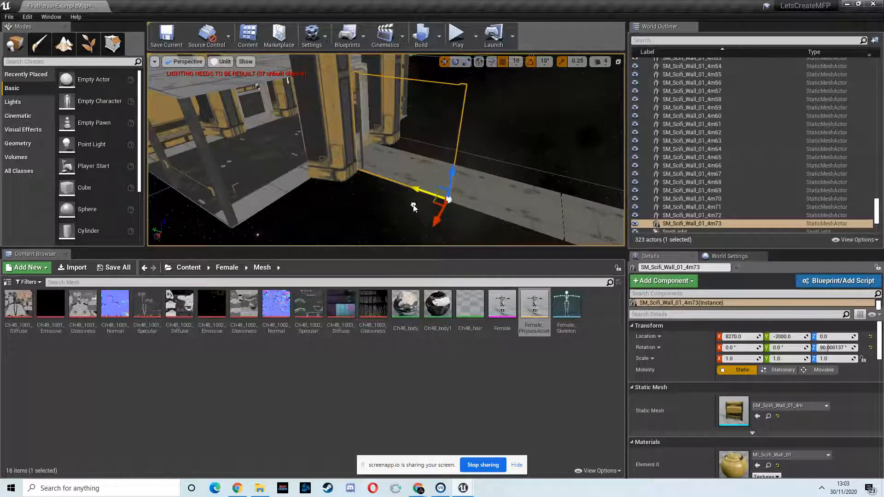
right_click_drag(454, 208, 370, 213)
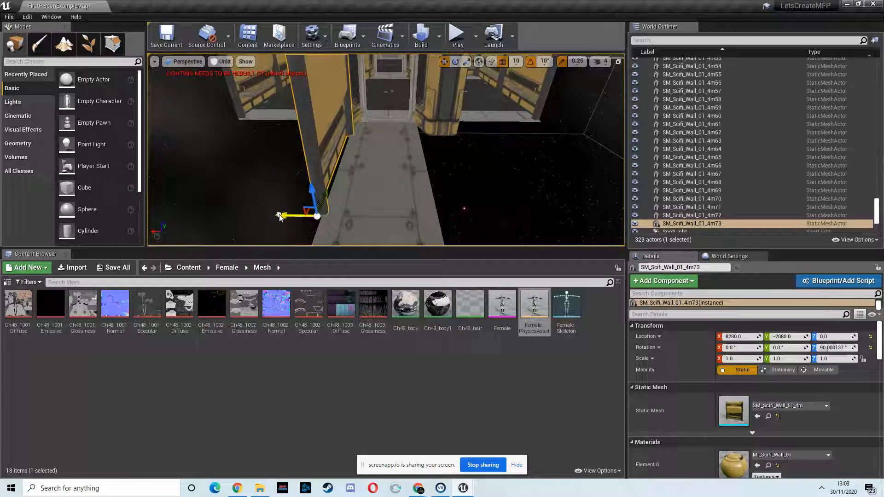
mouse_move(282, 216)
right_mouse_down()
mouse_move(371, 227)
mouse_move(290, 211)
right_mouse_up()
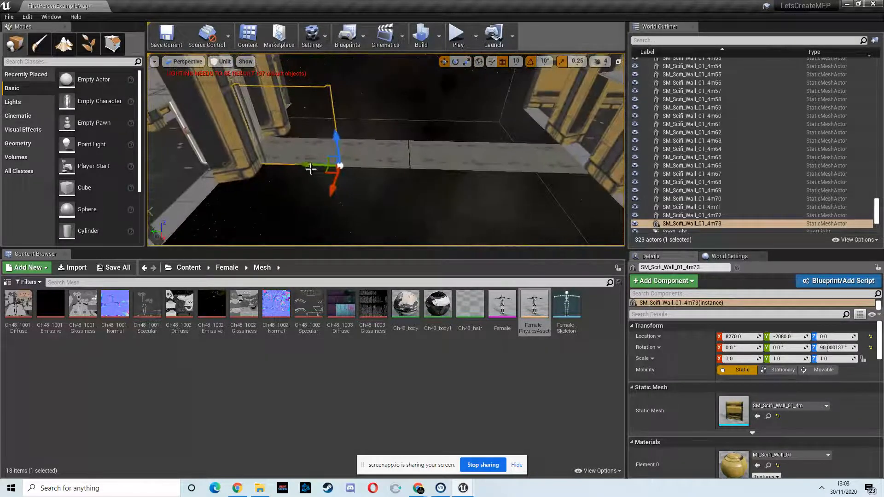
Step: Duplicate the walkway wall three more times end to end along Y, to about -2480, -2880 and -3310
left_click_drag(309, 169, 346, 175, "alt")
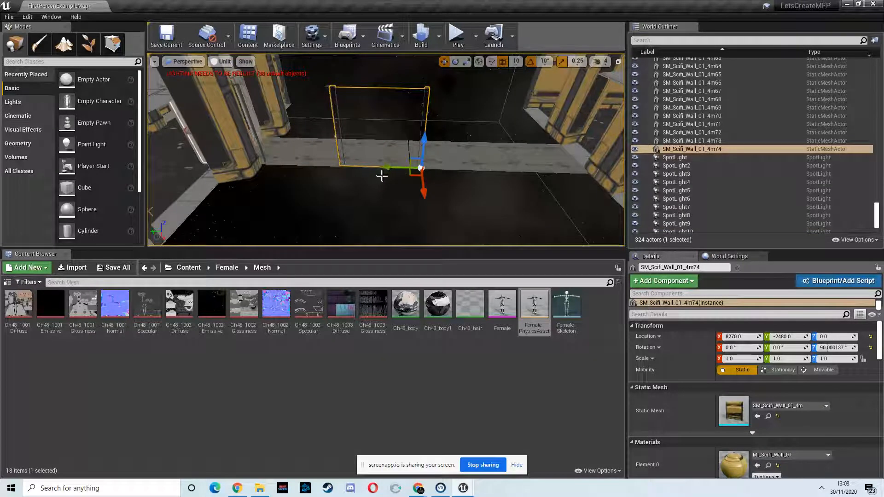
left_click_drag(390, 170, 469, 172, "alt")
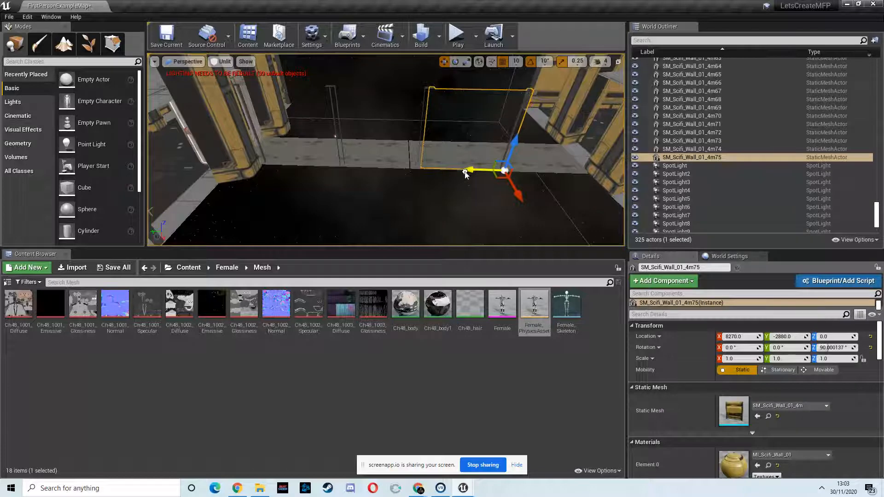
left_click_drag(476, 174, 589, 178, "alt")
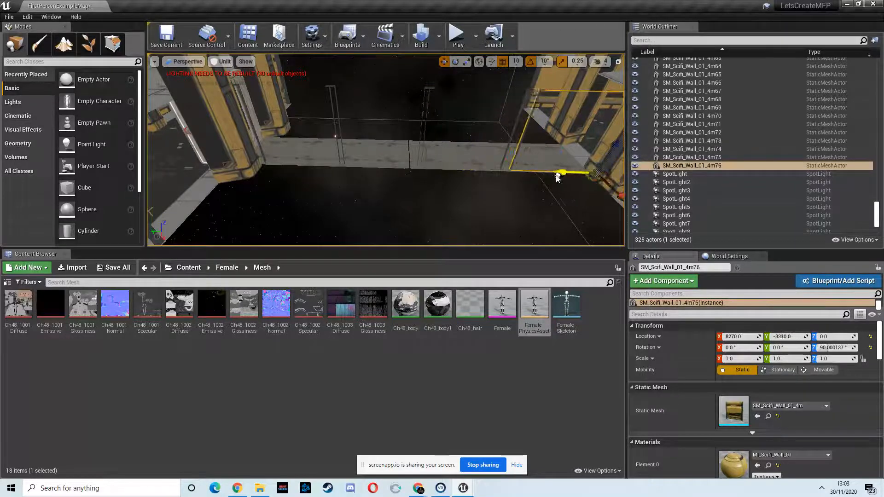
Step: Select the four walkway walls and duplicate them across the walkway to X 8020
right_click_drag(534, 198, 471, 174)
left_click(375, 146, "ctrl")
left_click(480, 147, "ctrl")
right_click_drag(512, 150, 541, 157)
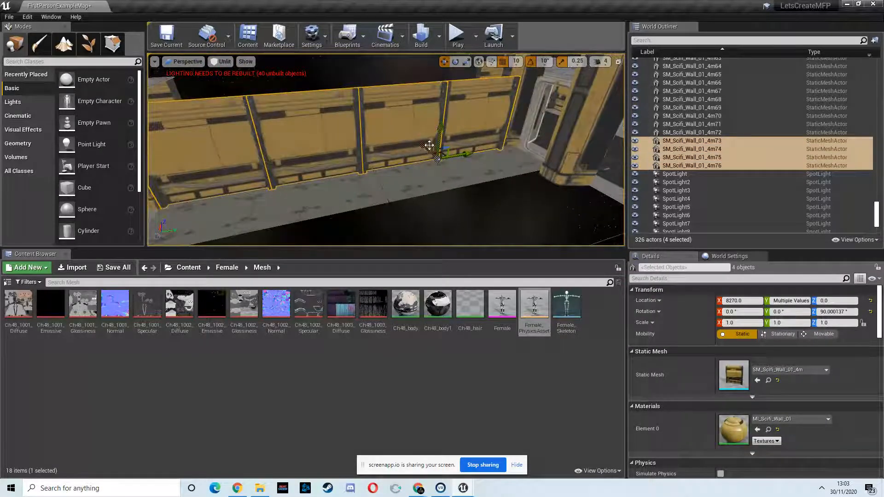
left_click_drag(425, 149, 452, 164, "alt")
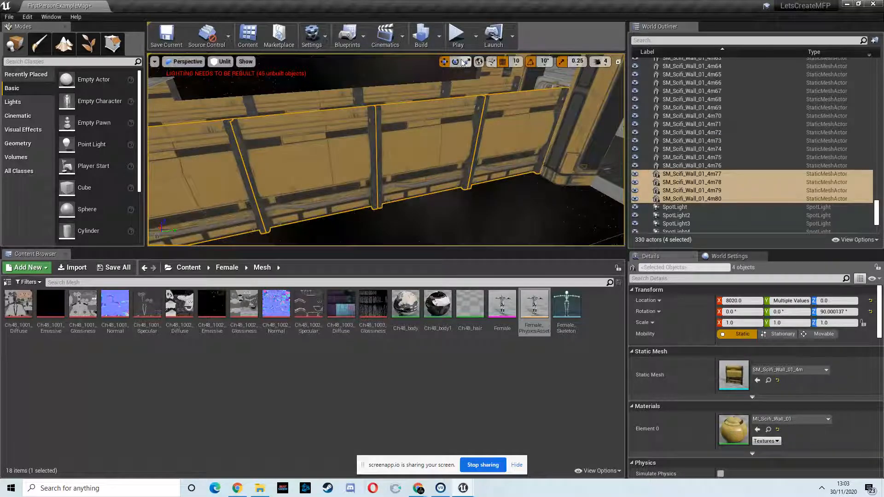
Step: Rotate the four duplicated walls 180° about Z, to 270°
right_click_drag(204, 221, 291, 180)
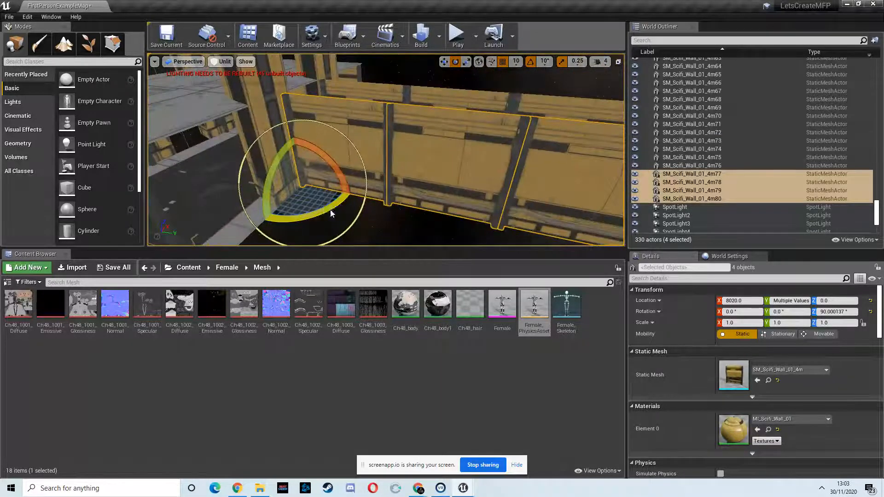
left_click_drag(331, 212, 153, 219)
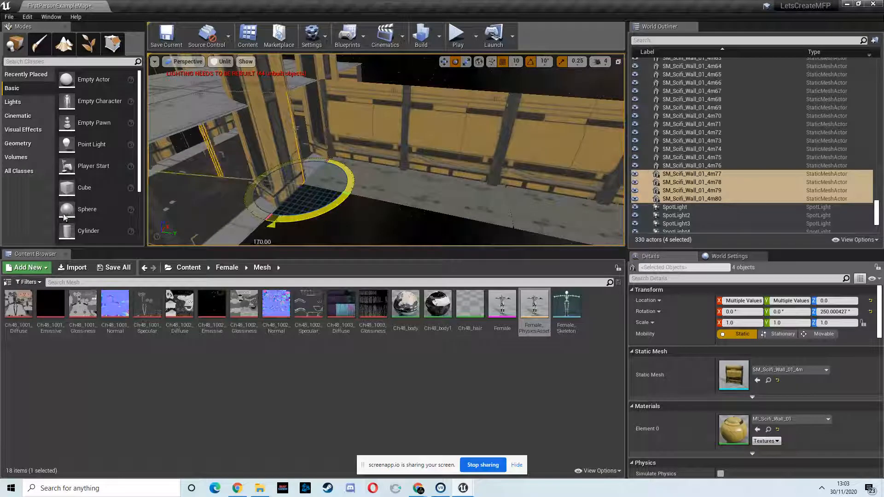
left_click_drag(51, 217, 45, 217)
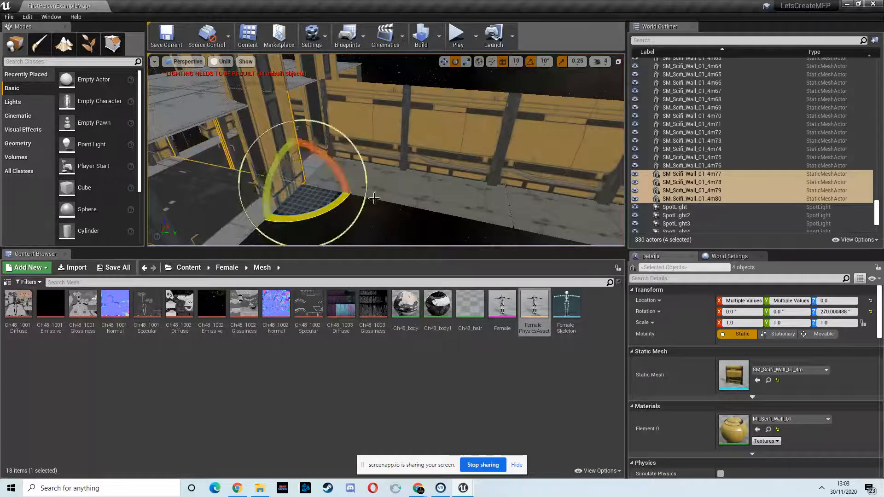
Step: Move the four rotated walls back alongside the walkway, lining them up with its open edge opposite the first wall row
left_click(444, 62)
left_click_drag(508, 229, 711, 252)
right_click_drag(409, 194, 418, 194)
left_click_drag(560, 151, 561, 149)
right_click_drag(492, 188, 299, 205)
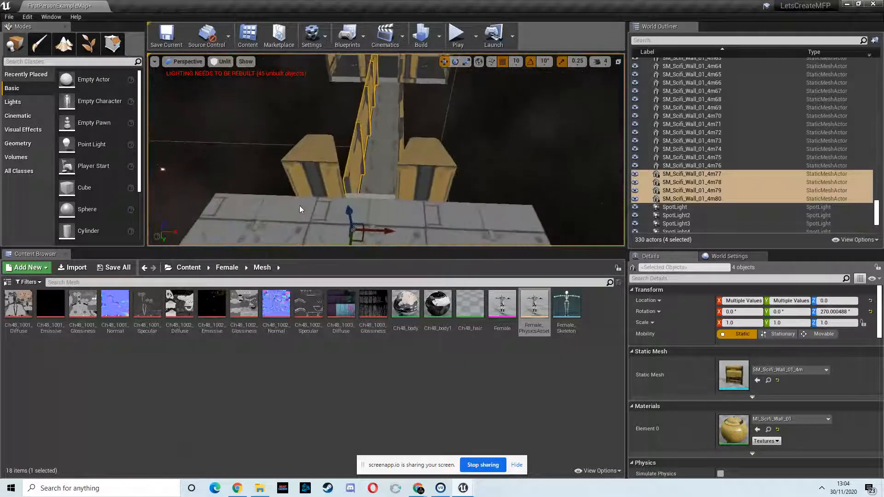
right_click_drag(392, 170, 385, 129)
right_click_drag(64, 120, 78, 168)
Step: Select the two walkway floor pieces and duplicate them upward onto the wall tops as the walkway's ceiling
left_click(354, 170)
right_click_drag(364, 186, 226, 194)
left_click(391, 212, "ctrl")
right_click_drag(387, 221, 415, 225)
key("f")
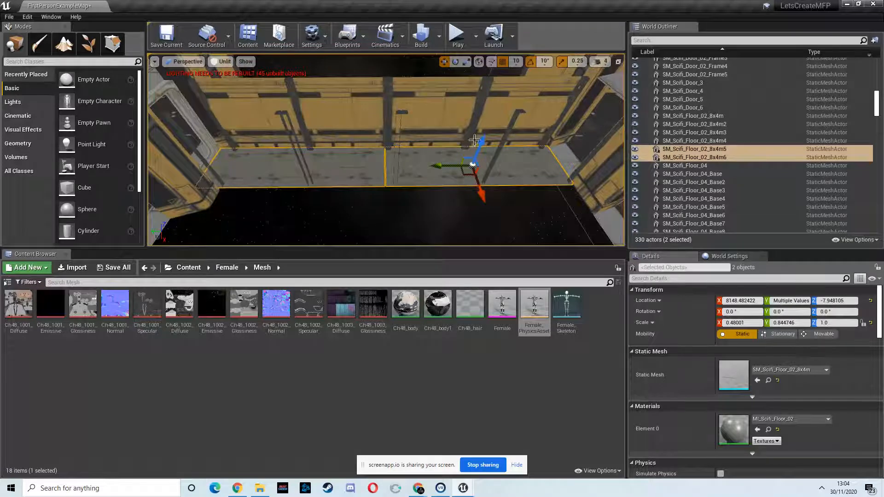
left_click_drag(480, 141, 515, 66, "alt")
mouse_move(439, 137)
right_mouse_down()
mouse_move(444, 148)
mouse_move(505, 136)
mouse_move(587, 69)
mouse_move(441, 139)
right_mouse_up()
Step: Play-test the level briefly and move FirstPersonCharacter along the main corridor to X 5310
left_click(457, 37)
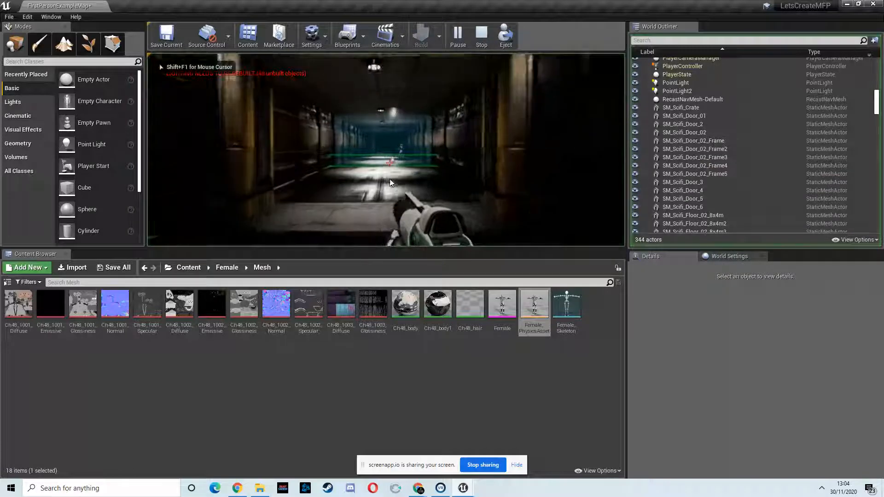
key("Escape")
right_click_drag(377, 165, 371, 134)
left_click(317, 93)
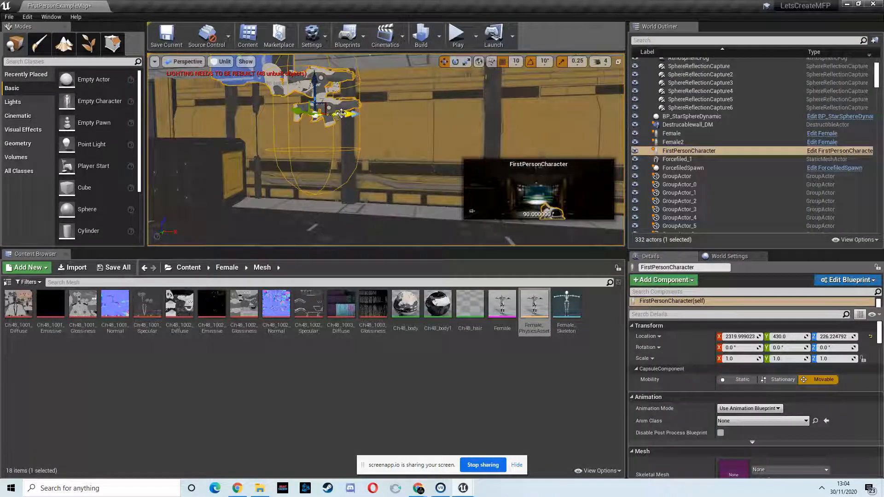
key("f")
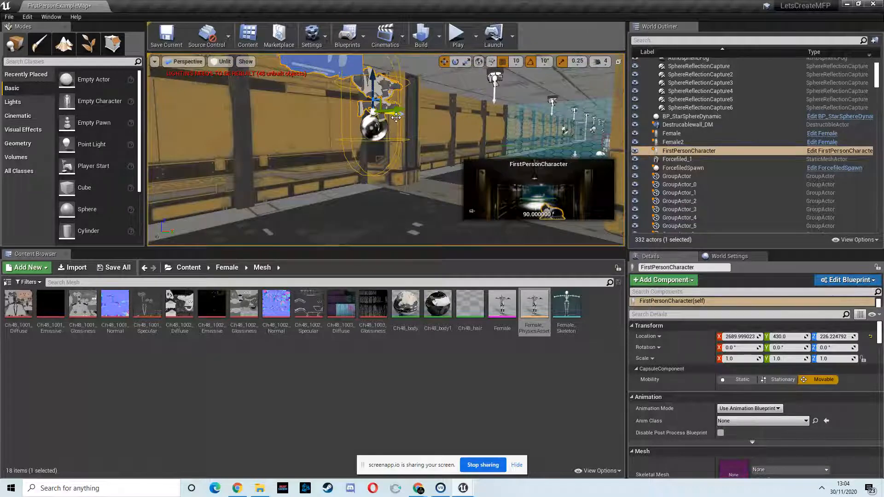
left_click_drag(605, 124, 584, 125)
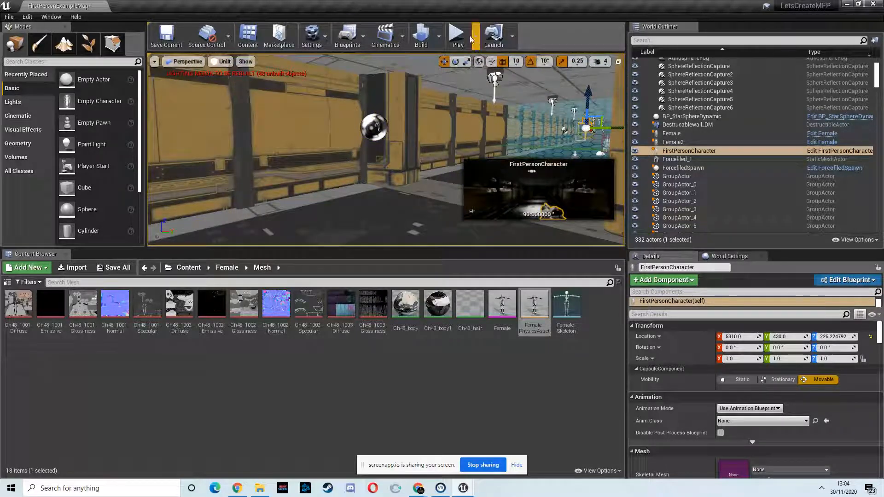
Step: Play-test the level by walking down the main corridor, through the doorway and along the enclosed walkway to its blue-lit end, checking the walls
key("alt+p")
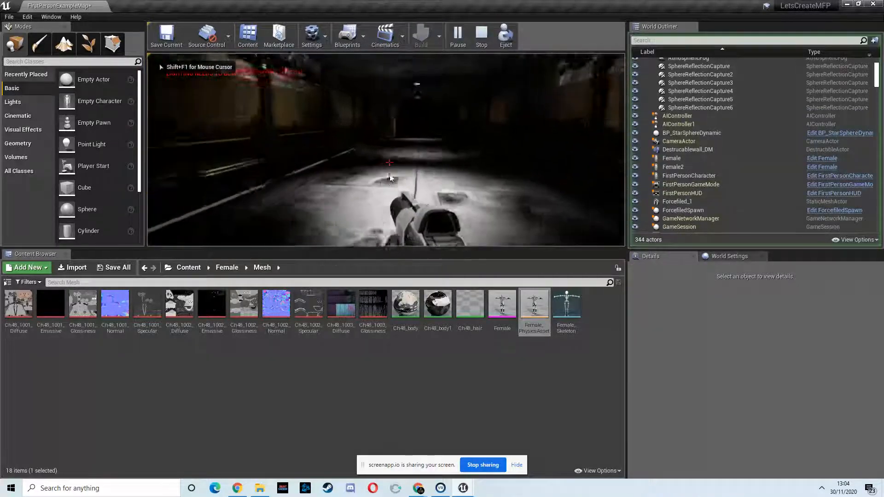
key("w")
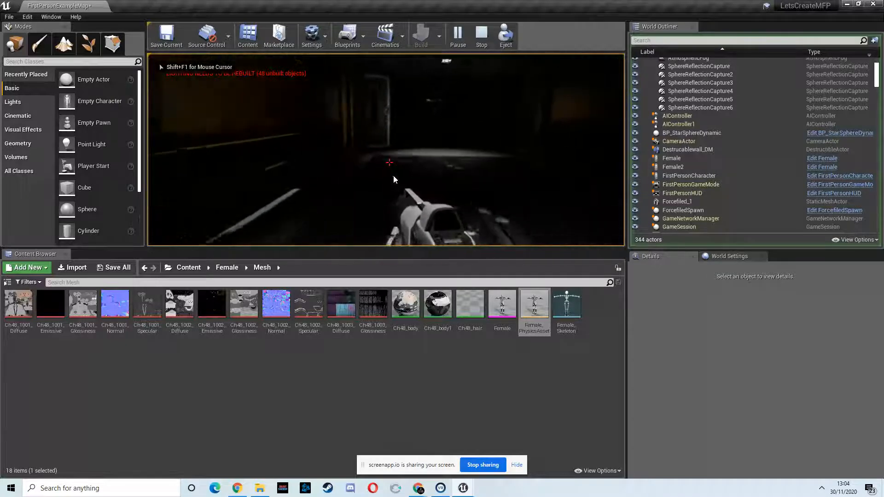
key("w")
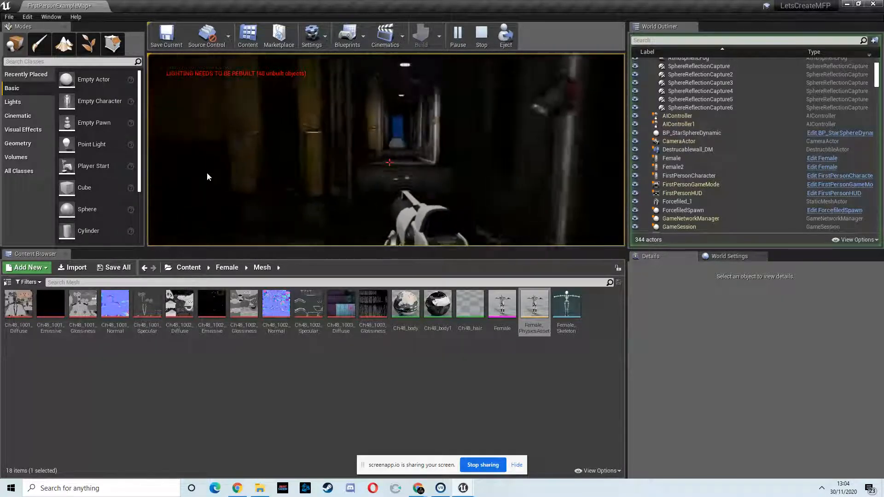
key("w")
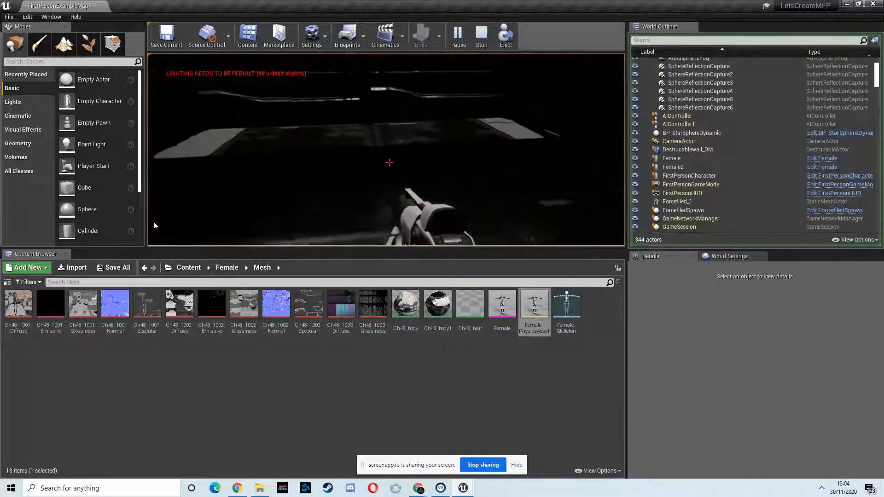
key("w")
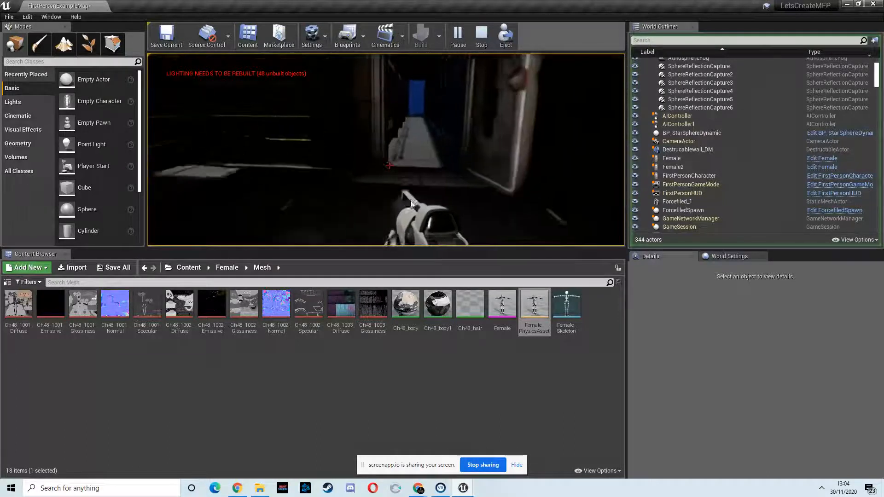
key("w")
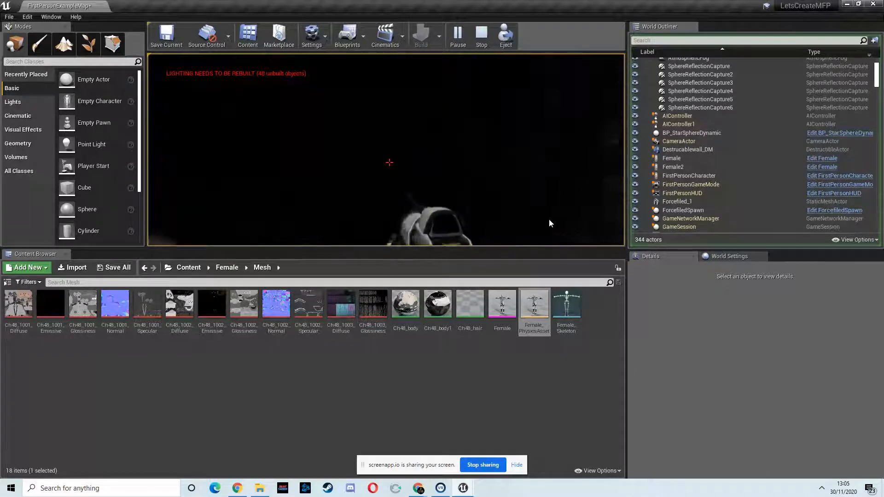
key("w")
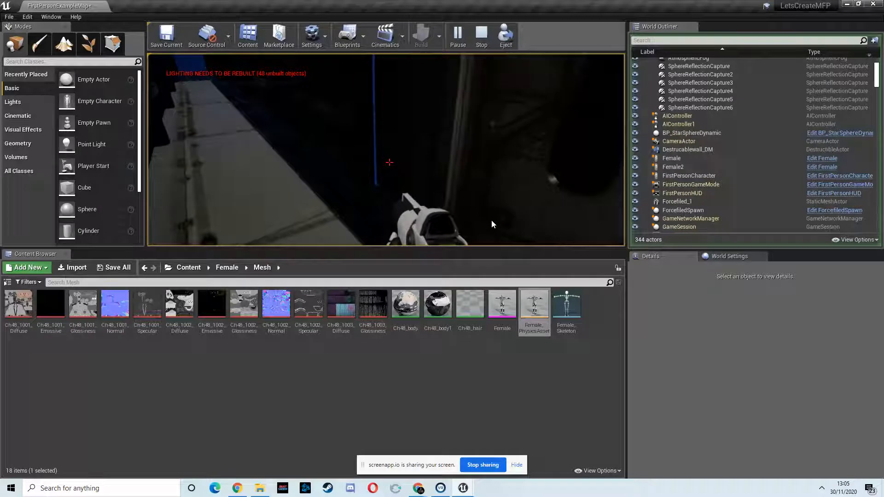
key("w")
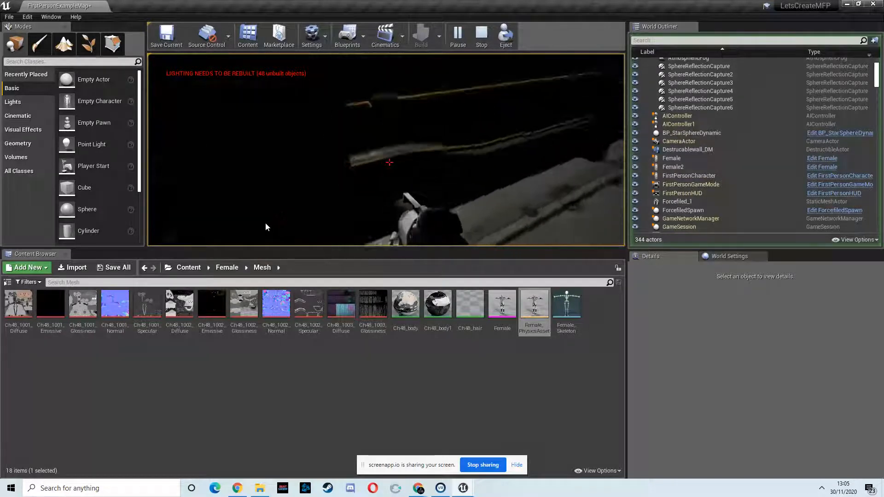
key("w")
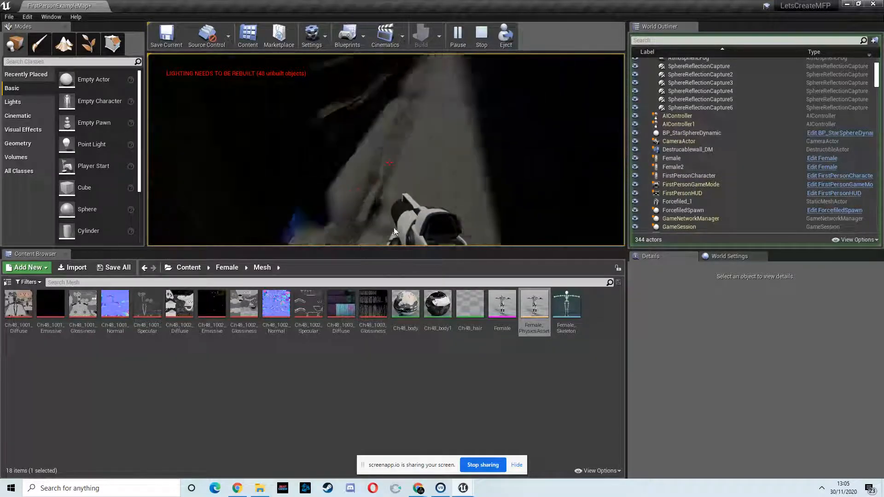
key("w")
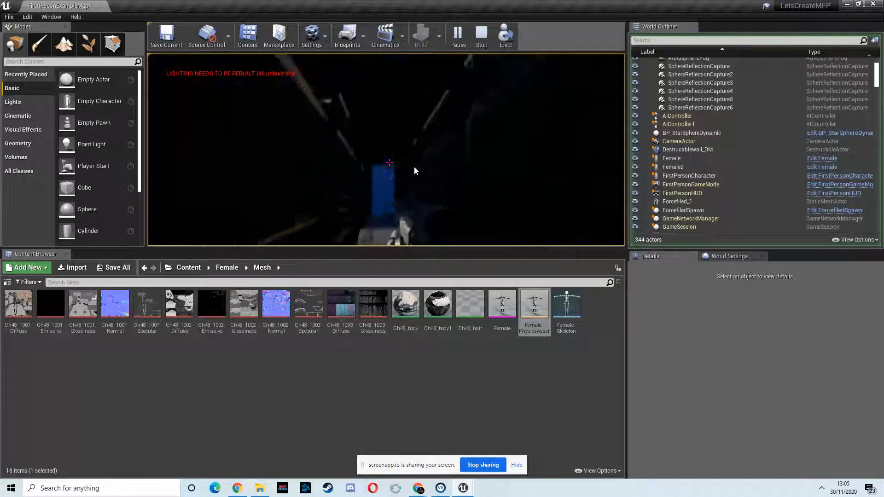
key("w")
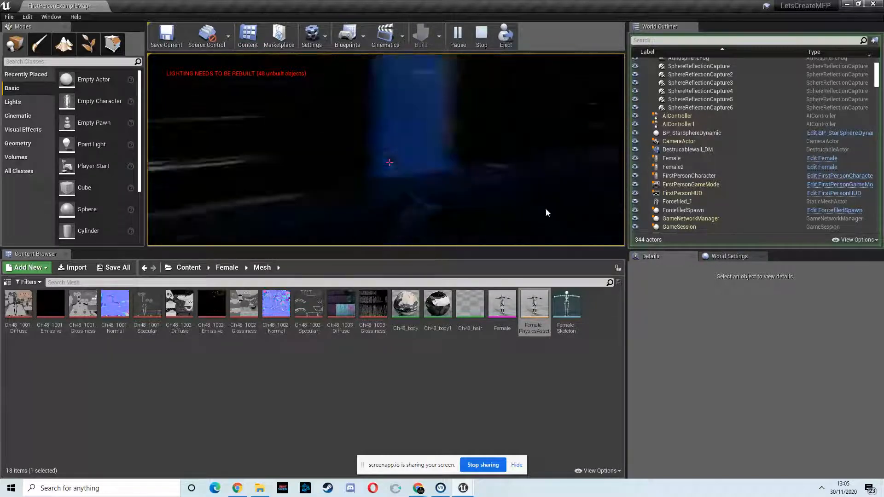
key("w")
key("w")
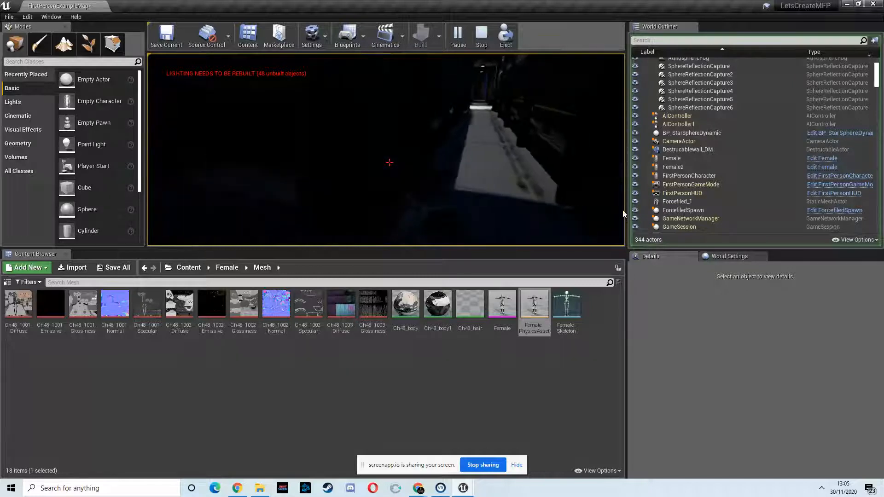
Step: Walk back along the walkway into the main corridor and end the play-test
key("w")
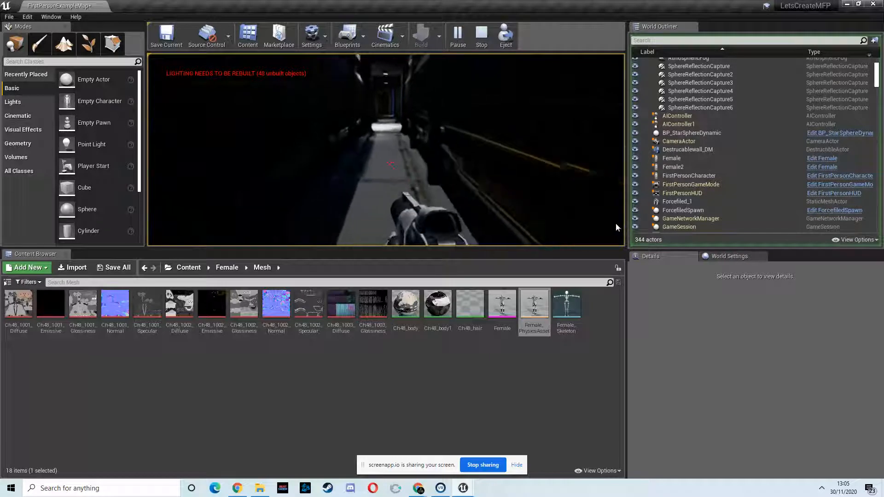
key("w")
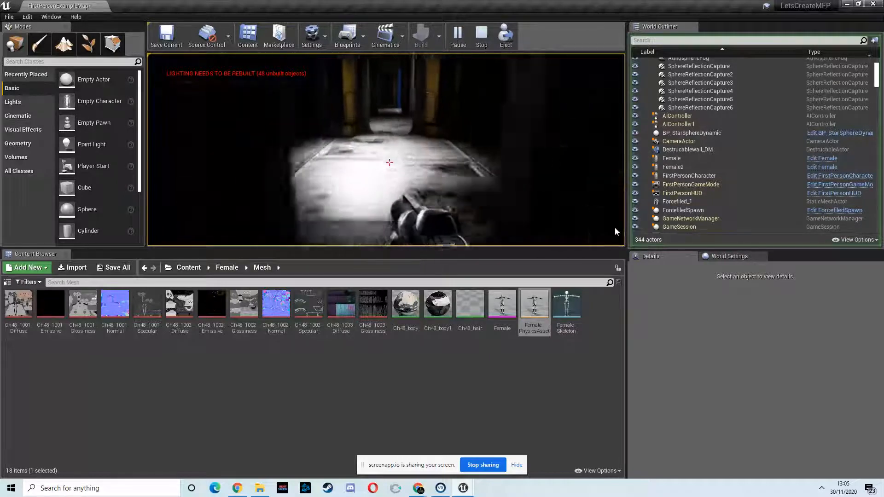
key("w")
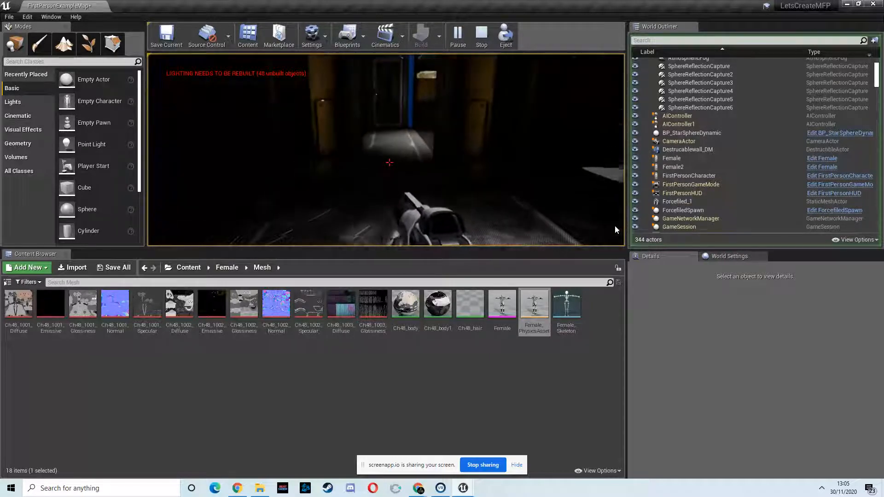
key("Escape")
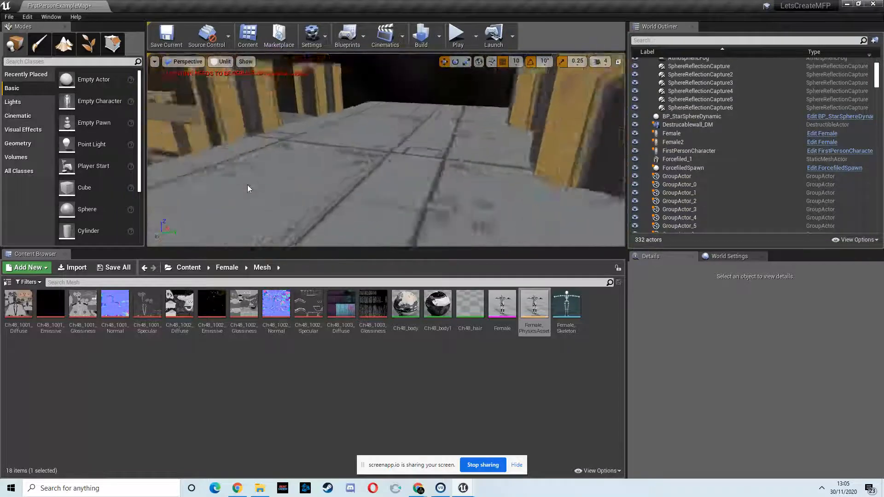
Step: Select walls SM_Scifi_Wall_01_4m77 to 4m80 along the walkway and nudge them together along Y
right_click_drag(247, 184, 317, 153)
left_click(355, 154)
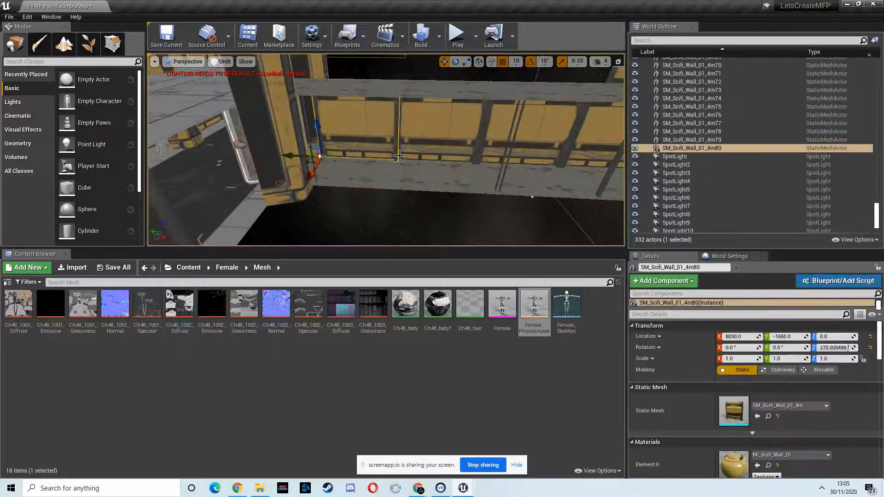
left_click(424, 151, "ctrl")
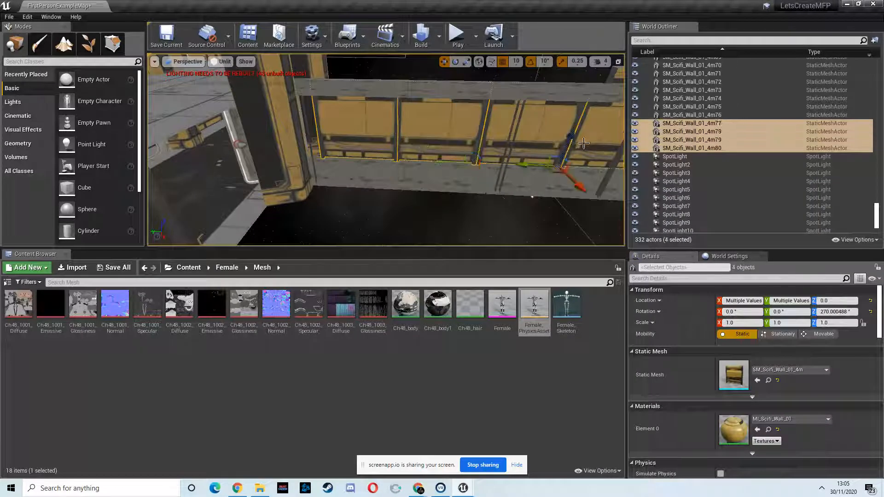
right_click_drag(591, 143, 578, 143)
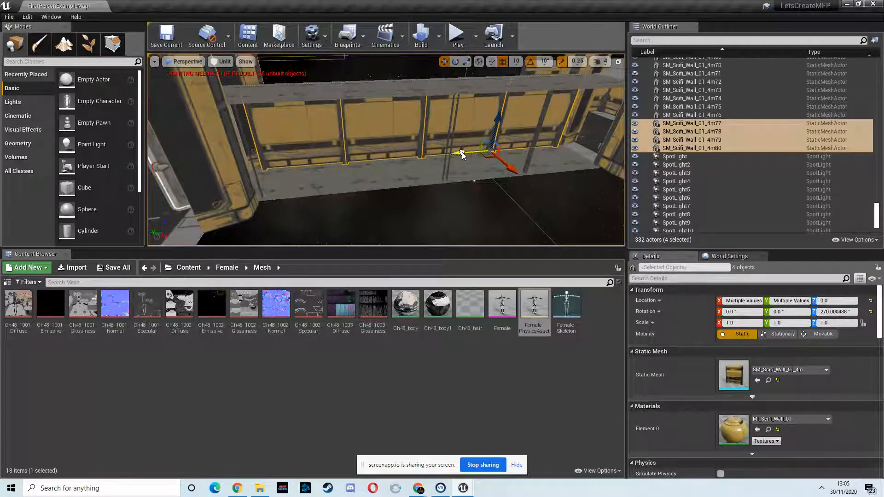
mouse_move(347, 167)
right_mouse_down()
mouse_move(374, 166)
mouse_move(336, 134)
mouse_move(347, 174)
right_mouse_up()
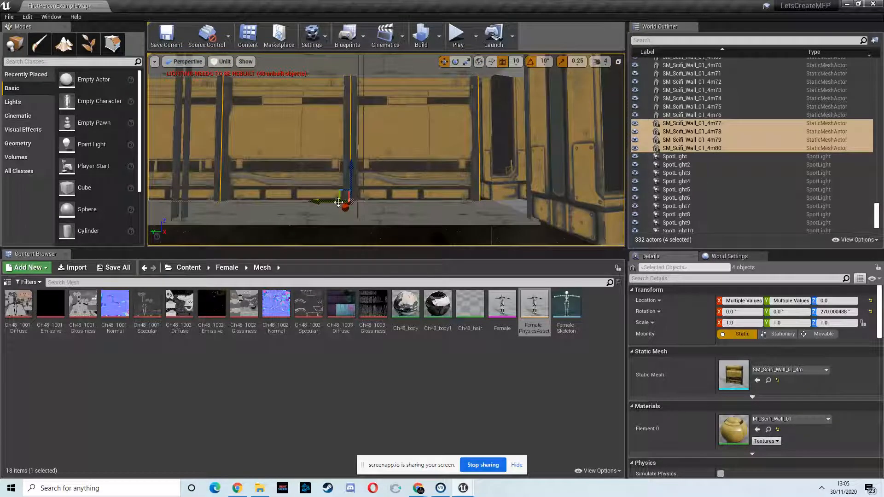
Step: Move wall SM_Scifi_Wall_01_4m77 along the walkway to Y -2850 and the neighbouring wall 4m78 to Y -2470
left_click(402, 174)
left_click_drag(340, 199, 324, 201)
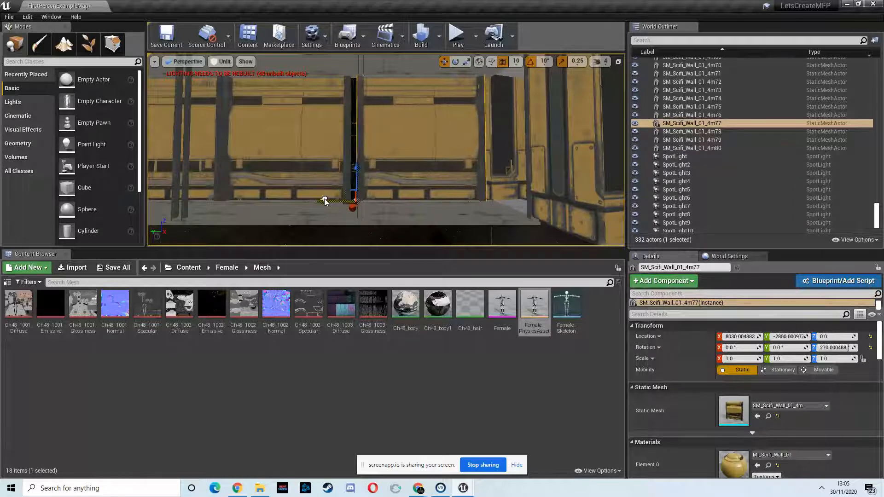
right_click_drag(383, 184, 385, 222)
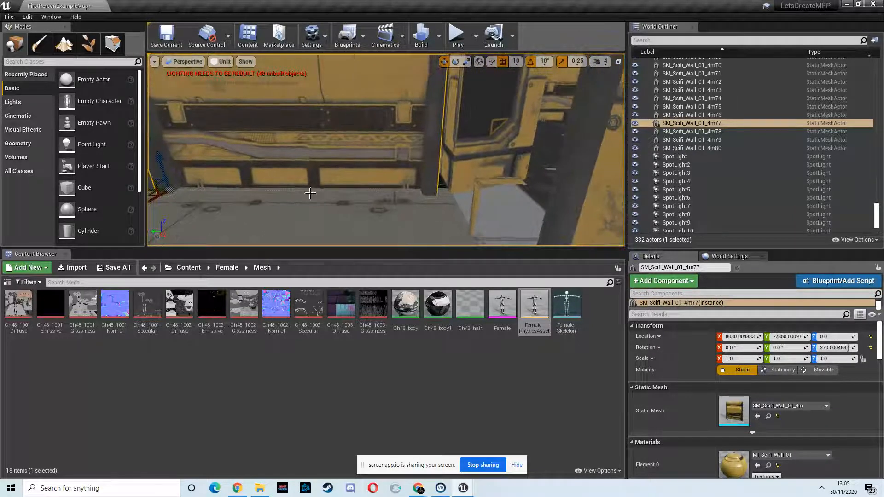
right_click_drag(234, 194, 369, 155)
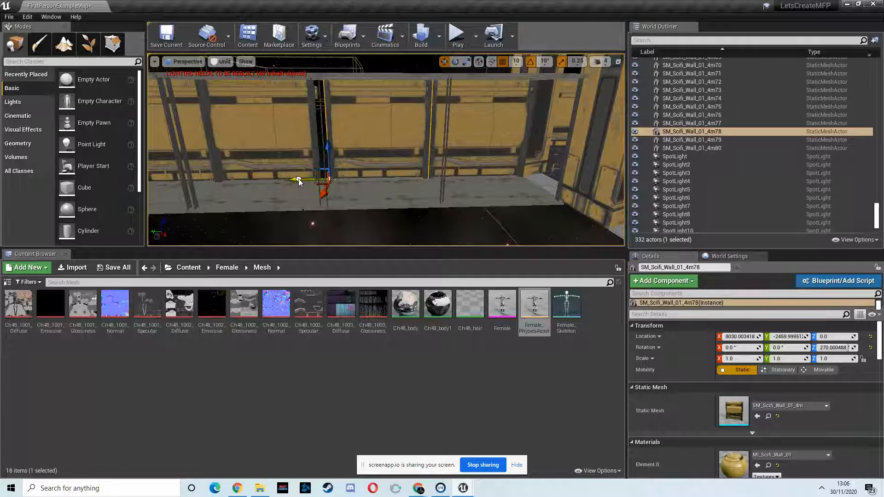
Step: Close the remaining wall gaps by moving SM_Scifi_Wall_01_4m79 to Y -2070 and 4m80 to Y -1670
left_click(276, 134)
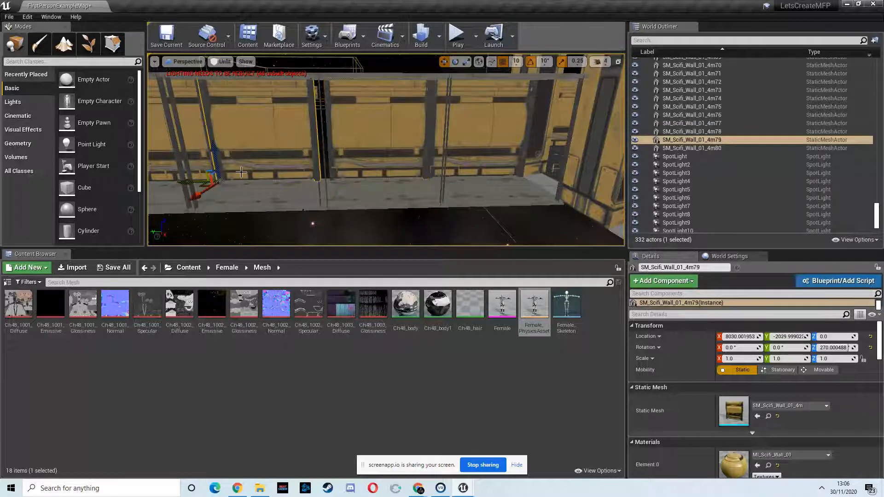
left_click_drag(200, 180, 204, 179)
key("a")
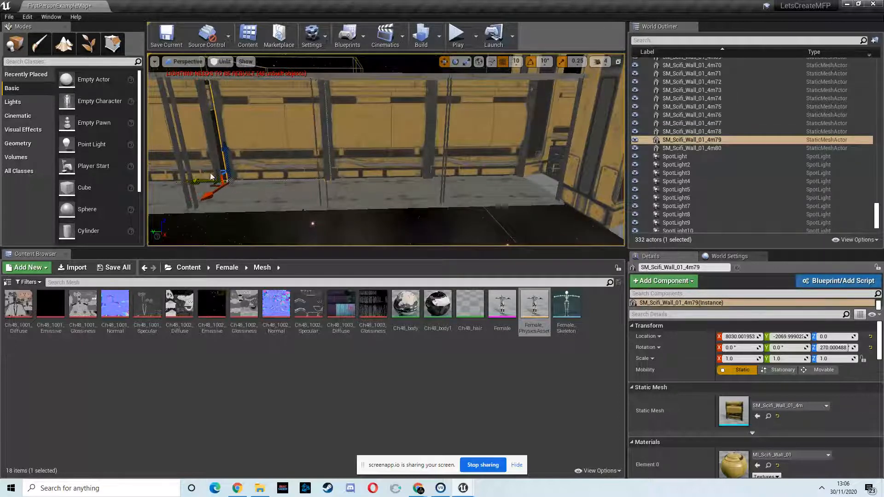
left_click(258, 142)
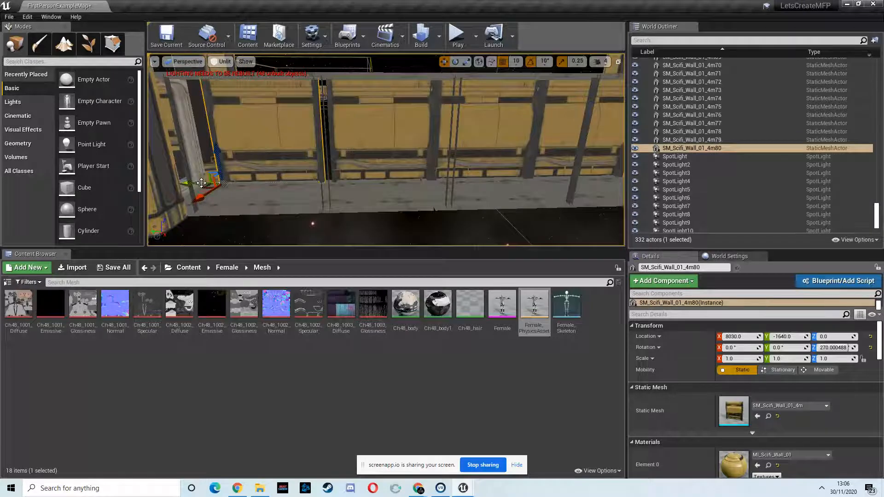
key("w")
right_click_drag(216, 176, 217, 177)
key("s")
key("w")
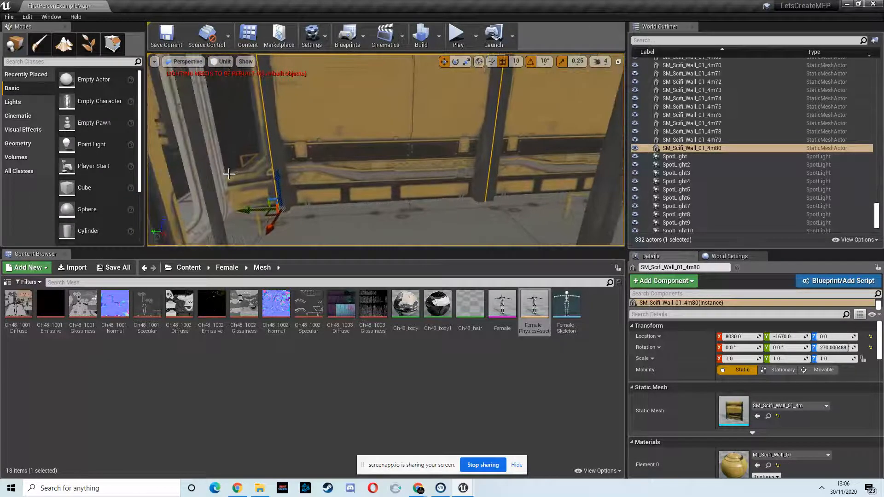
Step: Move pillar SM_Scifi_Pillar_01_6m10 beside the walkway doorway to X 7970 and check how it meets the walls
left_click(256, 164)
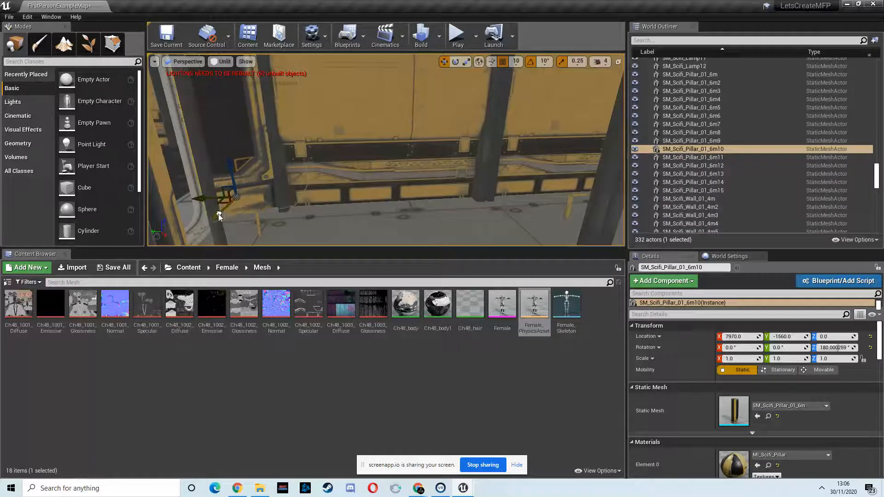
right_click_drag(218, 213, 111, 220)
key("d")
key("d")
key("w")
right_click_drag(272, 154, 640, 154)
key("d")
key("w")
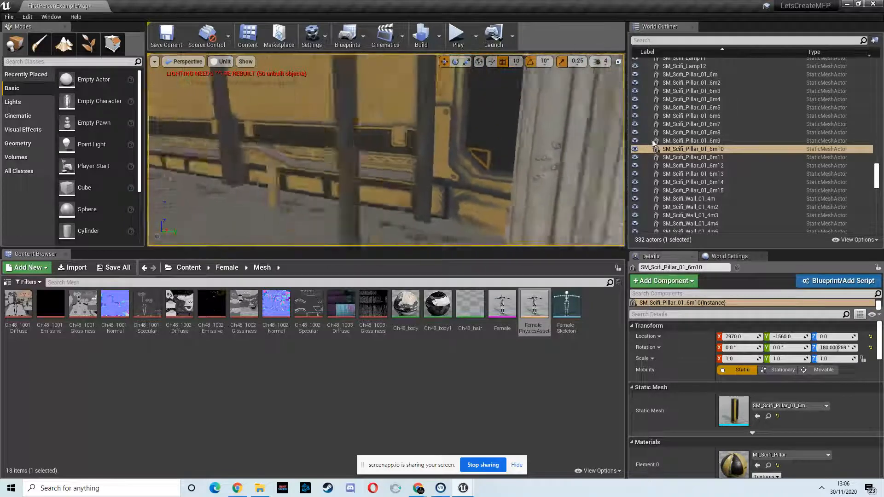
right_click_drag(622, 144, 300, 122)
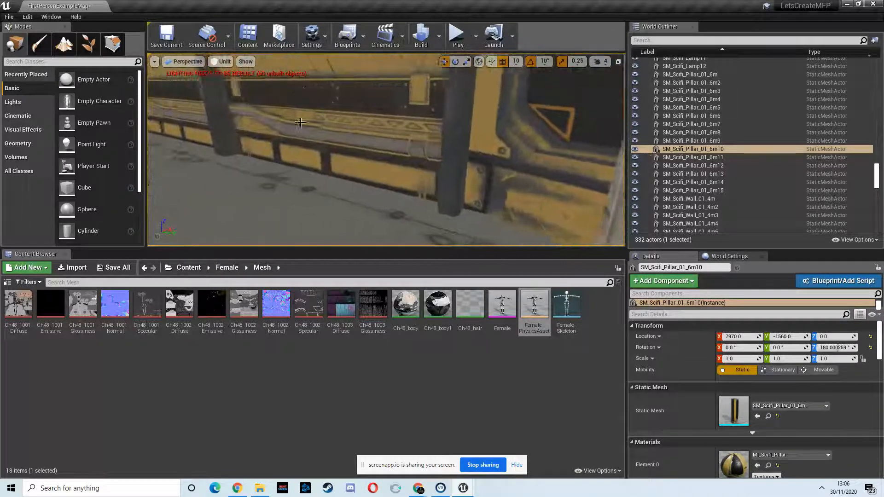
Step: Play-test the level by walking through the dark corridor and walkway, inspect the walls and pillars at the doorway, and stop playing
left_click(459, 37)
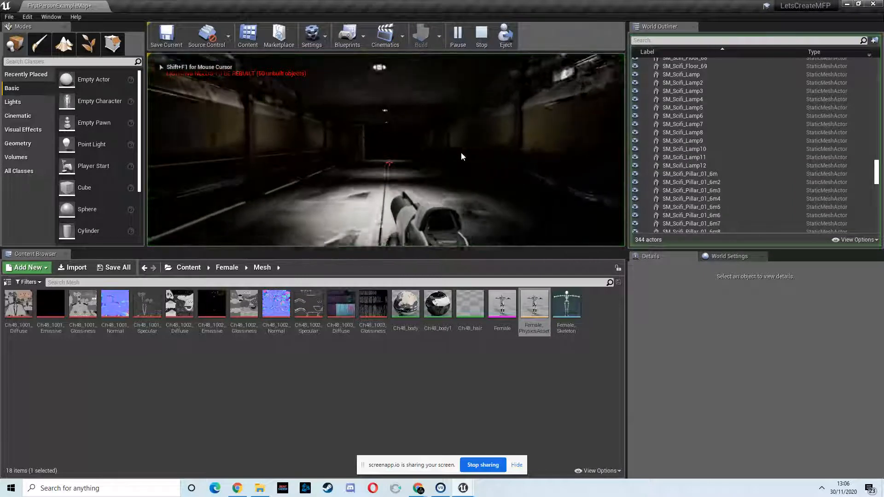
key("w")
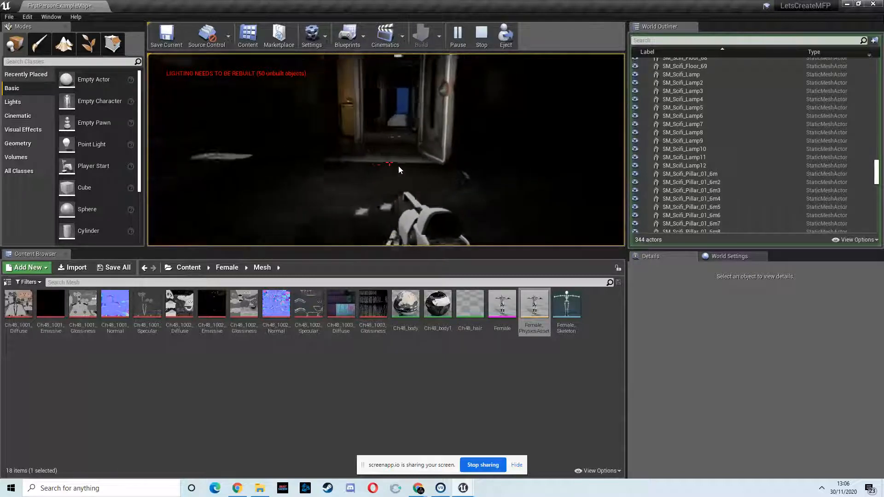
key("w")
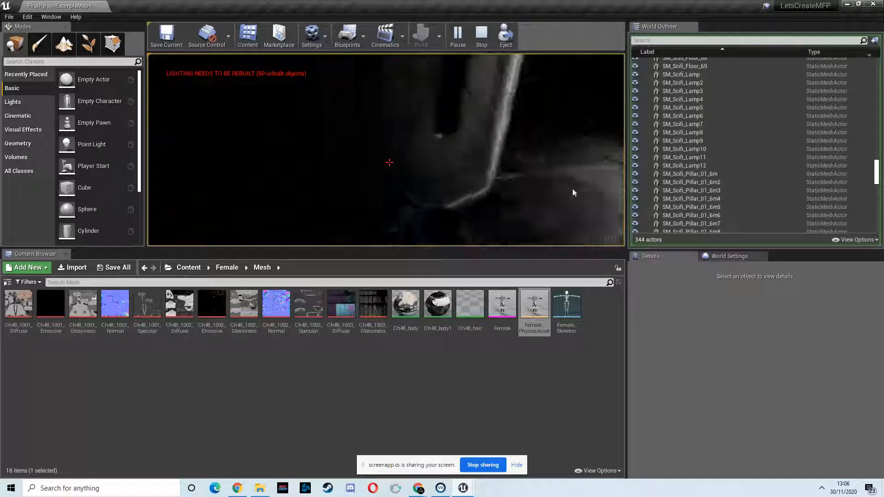
key("w")
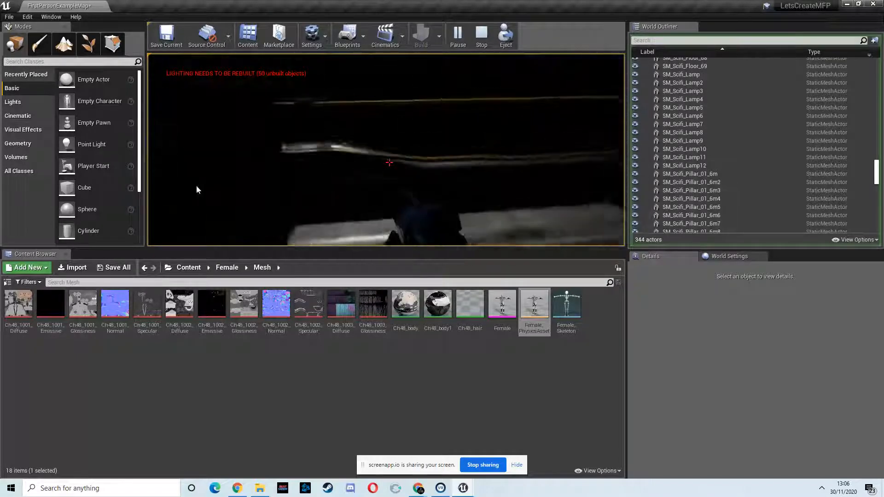
key("w")
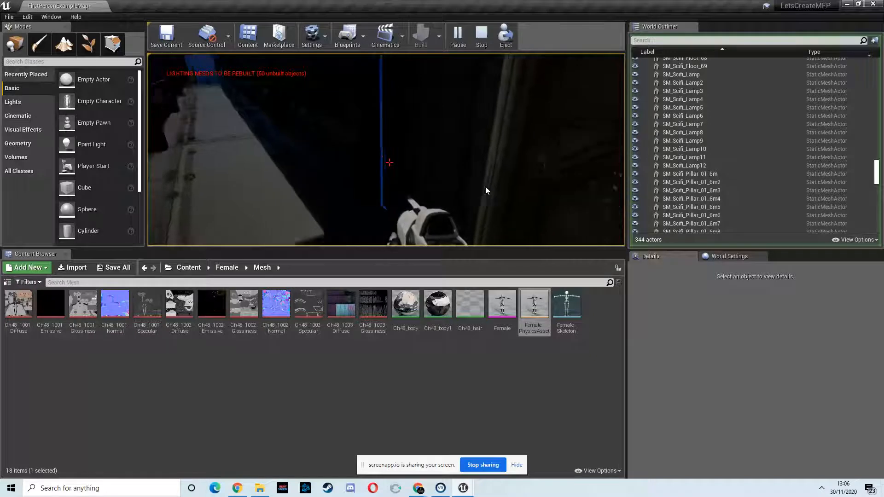
key("Escape")
Step: Move pillar SM_Scifi_Pillar_01_6m11 beside the walkway doorway to X 8320
left_click(429, 173)
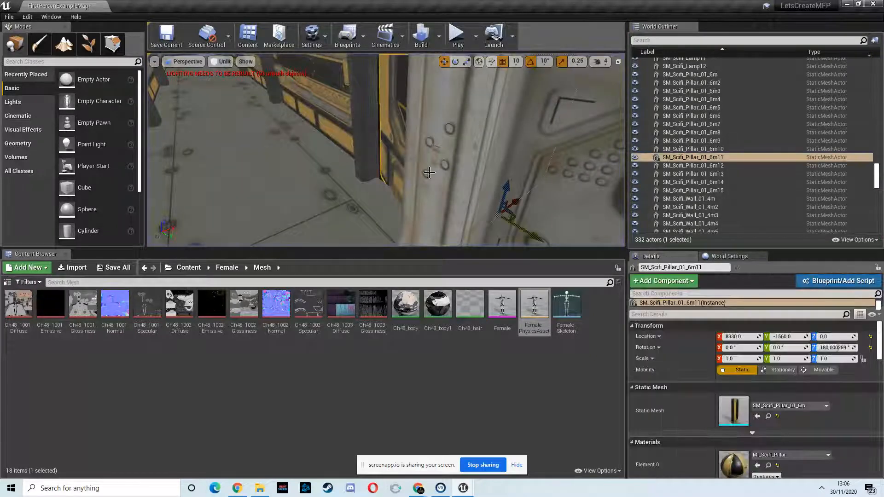
right_click_drag(343, 209, 325, 186)
key("w")
key("d")
key("w")
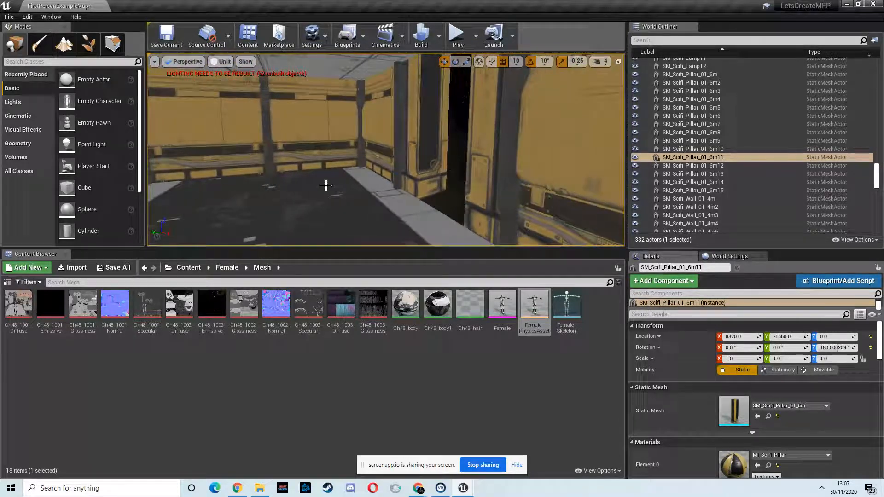
Step: Ungroup the grouped walls, floors and pillars of the room at the far end of the walkway
left_click(325, 190)
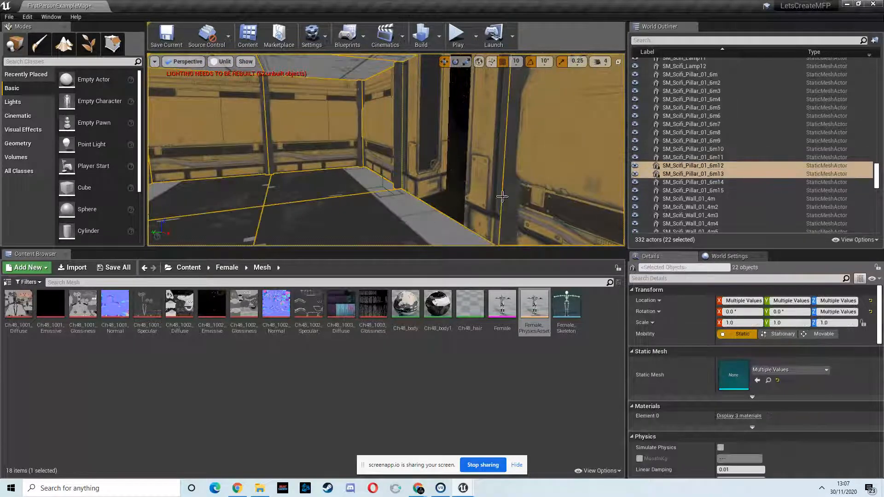
right_click(693, 167)
mouse_move(709, 346)
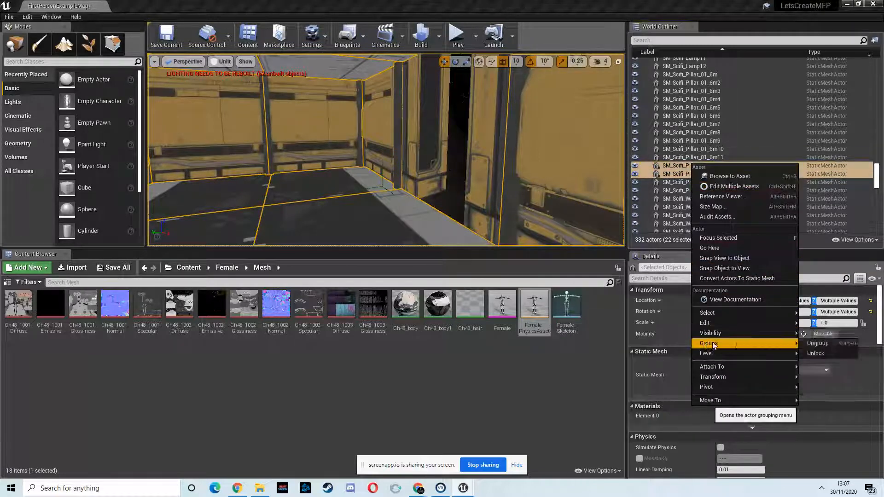
left_click(817, 343)
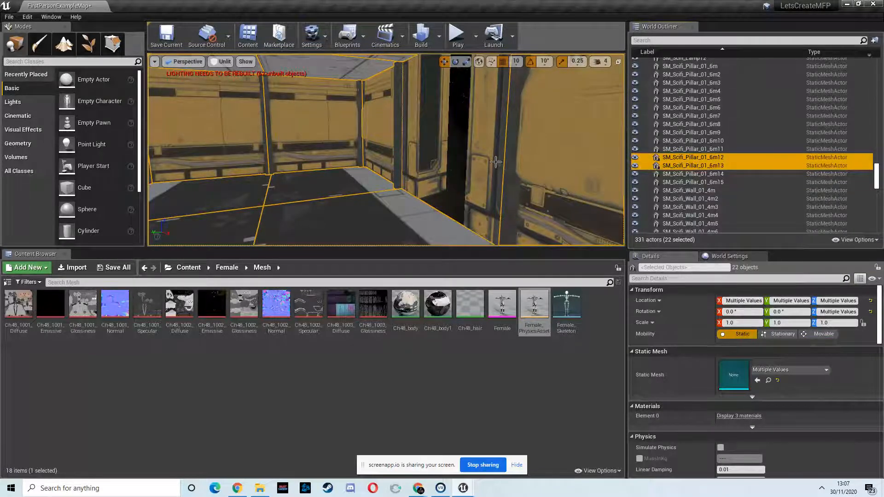
Step: Delete pillars SM_Scifi_Pillar_01_6m14 and 6m15 beside the opening in the room's end wall
left_click(482, 159)
right_click_drag(427, 174, 515, 169)
key("s")
key("a")
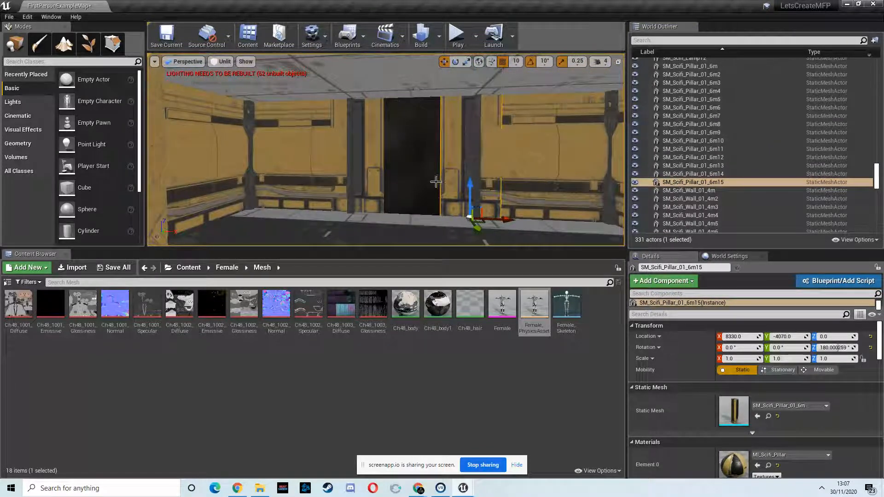
key("Delete")
right_click_drag(433, 161, 177, 165)
key("w")
right_click_drag(412, 166, 417, 163)
scroll(416, 163, "up", 1)
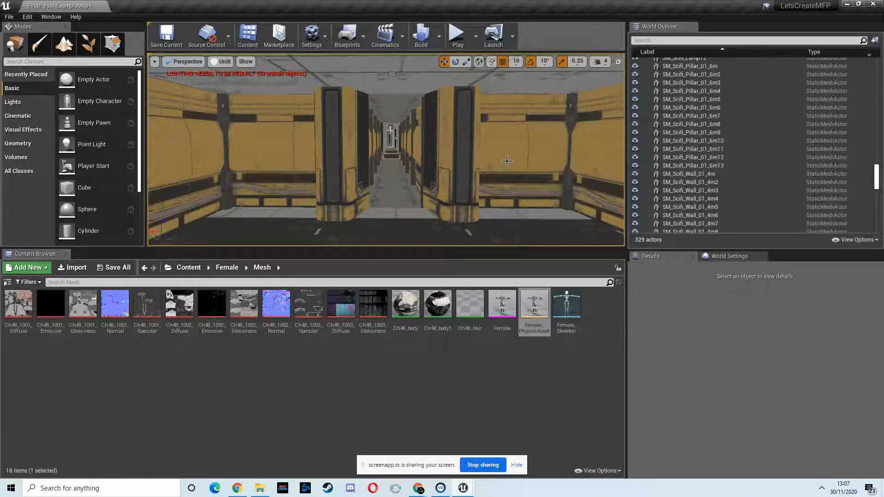
Step: Place the SM_Scifi_Panel_01 mesh from SpaceshipInterior/Meshes on the end room's floor at about X 8250, Y -3530
left_click(188, 268)
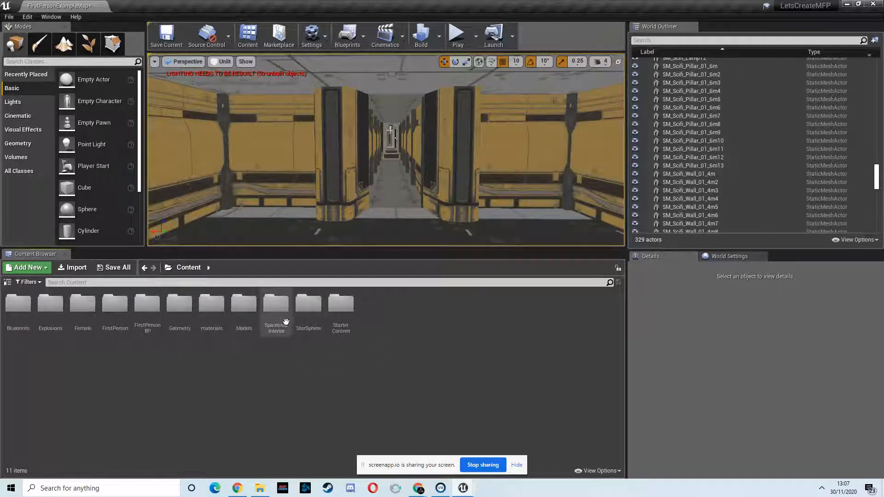
double_click(276, 303)
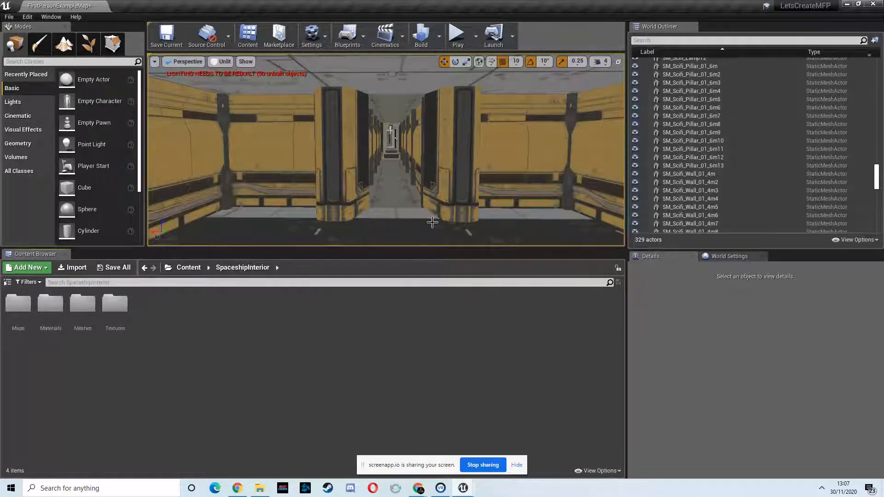
double_click(83, 305)
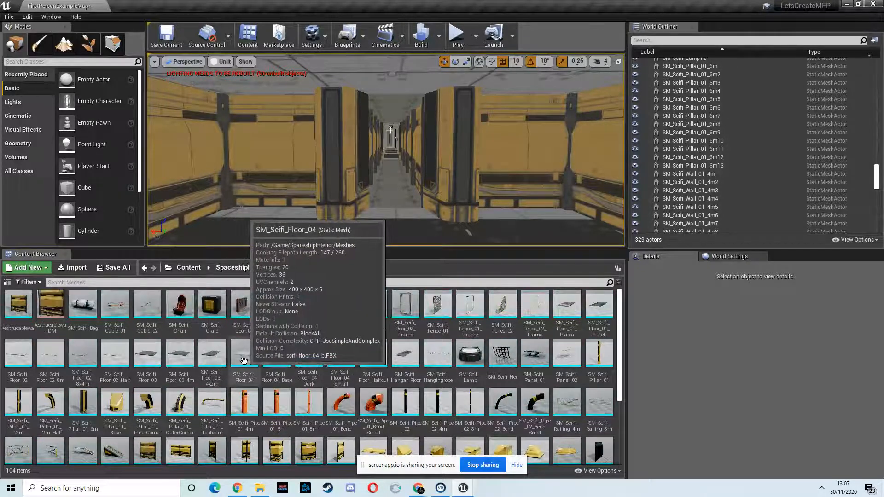
scroll(244, 361, "down", 1)
scroll(244, 362, "down", 5)
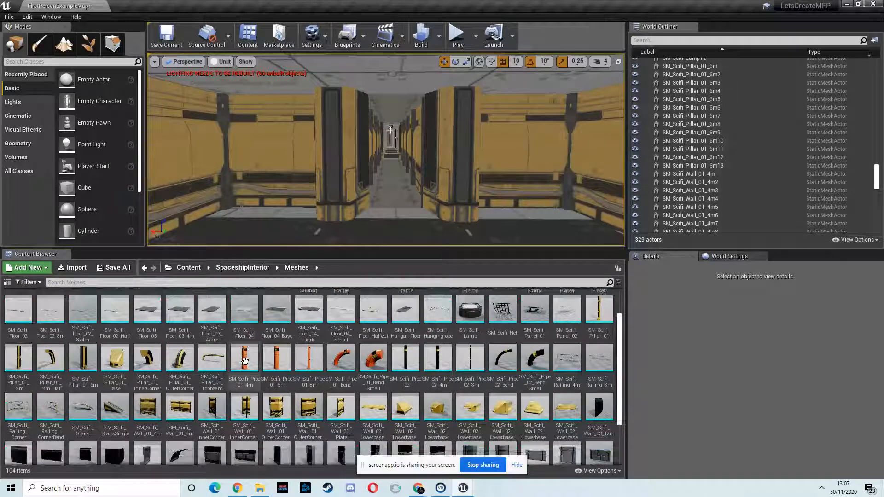
scroll(245, 361, "down", 2)
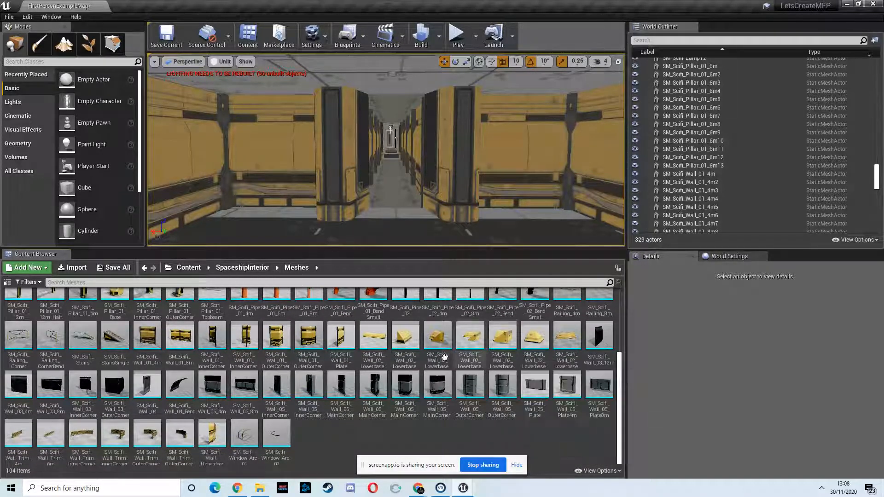
scroll(221, 367, "up", 1)
scroll(221, 367, "up", 4)
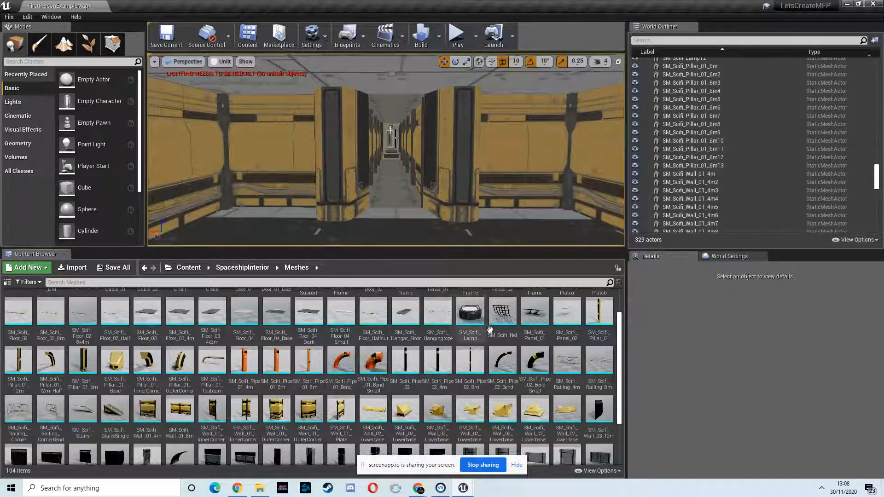
left_click_drag(534, 318, 397, 218)
mouse_move(409, 197)
right_mouse_down()
mouse_move(375, 227)
mouse_move(412, 196)
right_mouse_up()
scroll(417, 181, "down", 6)
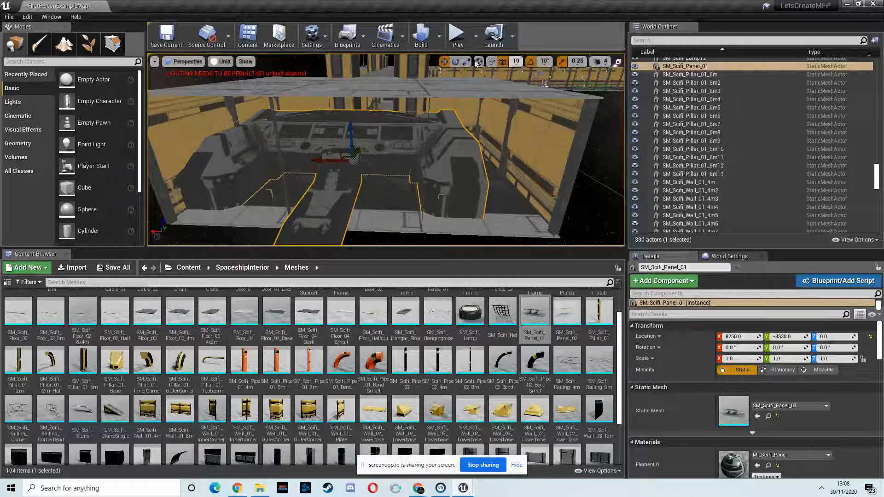
Step: Scale the control panel SM_Scifi_Panel_01 uniformly to 0.5, undoing the first scaling attempt
left_click_drag(359, 160, 503, 143)
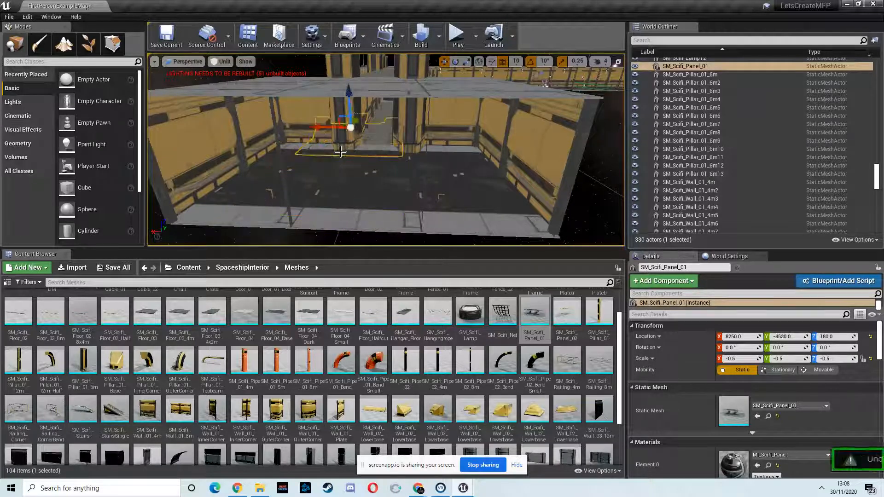
key("ctrl+z")
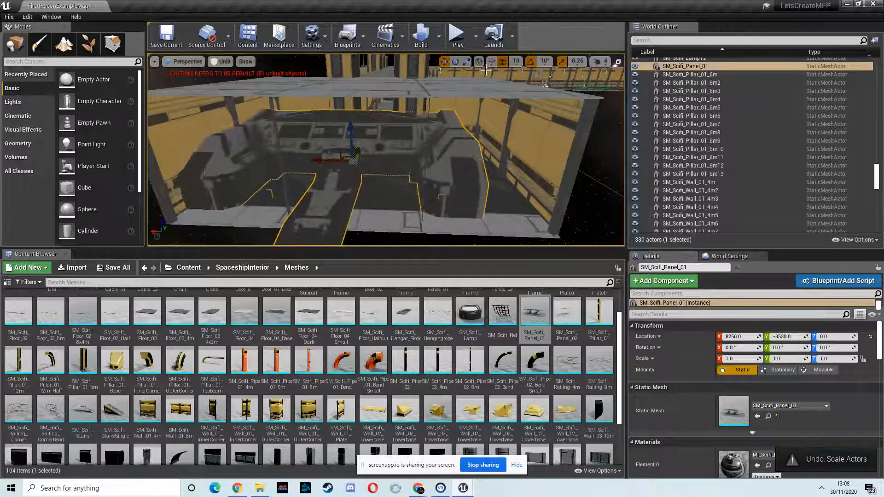
left_click_drag(351, 162, 324, 189)
right_click_drag(381, 185, 313, 179)
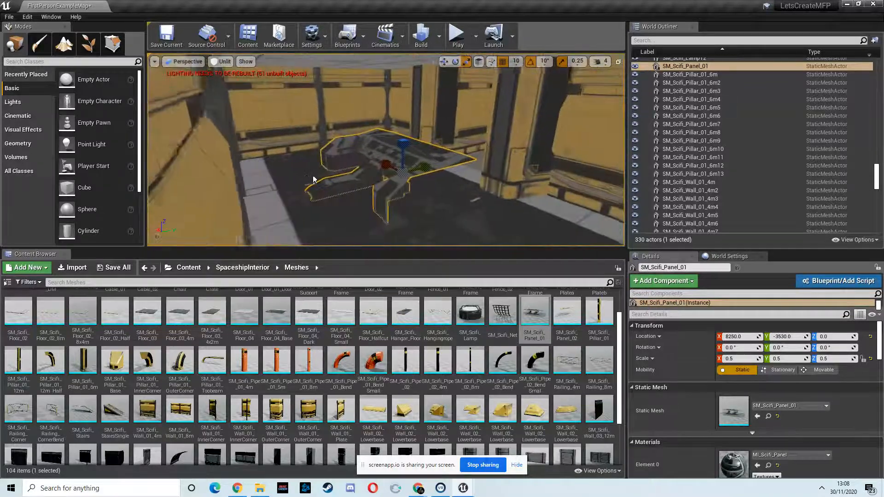
Step: Rotate the control panel 180° about the Z axis
right_click_drag(433, 149, 438, 194)
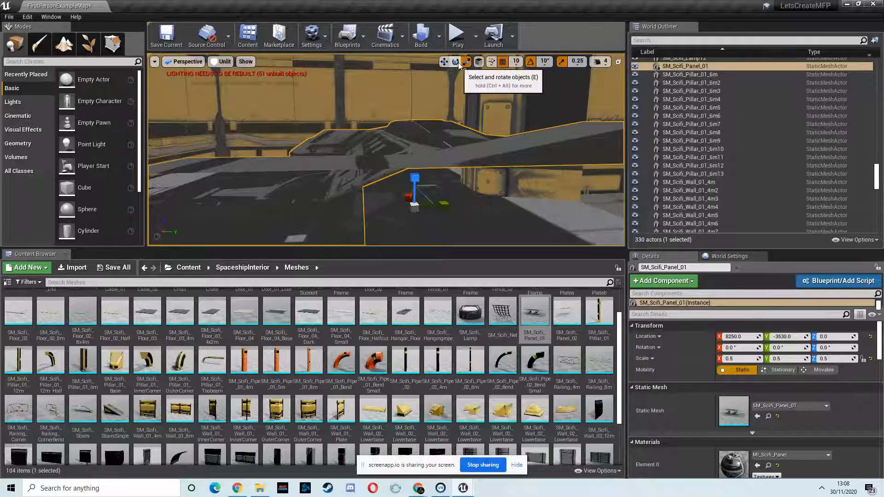
left_click(456, 62)
left_click_drag(372, 222, 697, 209)
Step: Move the control panel to X 8140, Y -4040, centred in front of the opening in the end wall
right_click_drag(345, 195, 222, 207)
key("d")
key("w")
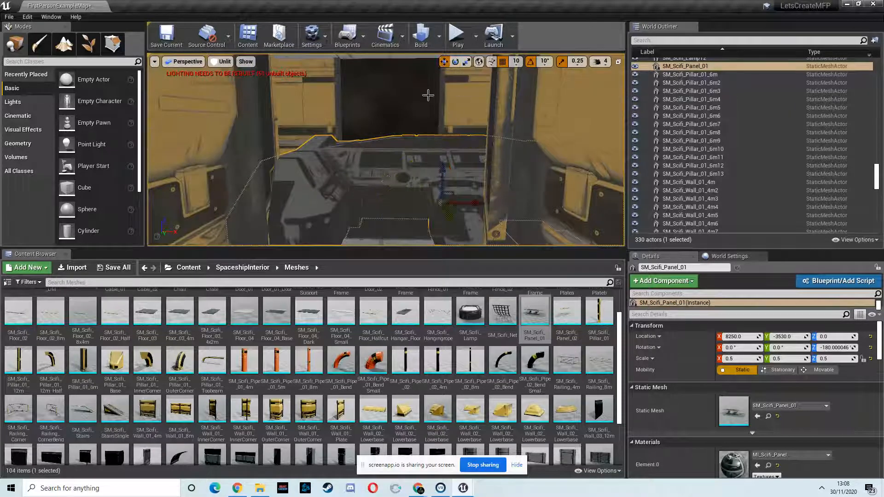
left_click_drag(449, 216, 418, 166)
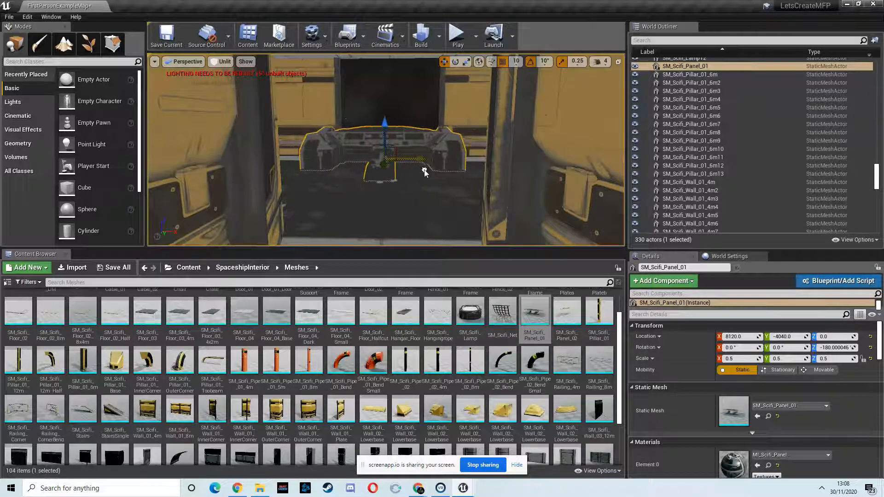
right_click_drag(429, 172, 502, 198)
key("w")
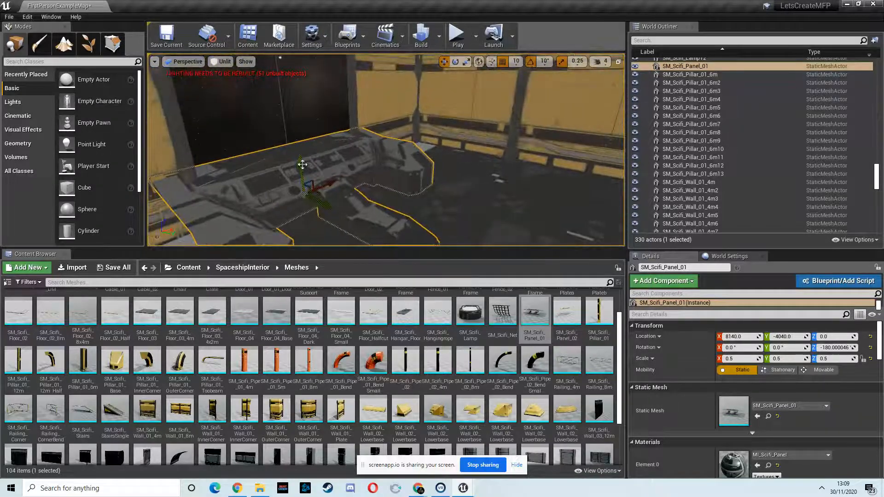
Step: Shift the control panel away from the end wall to Y -3980 and check its position from several angles
key("s")
right_click_drag(287, 196, 424, 176)
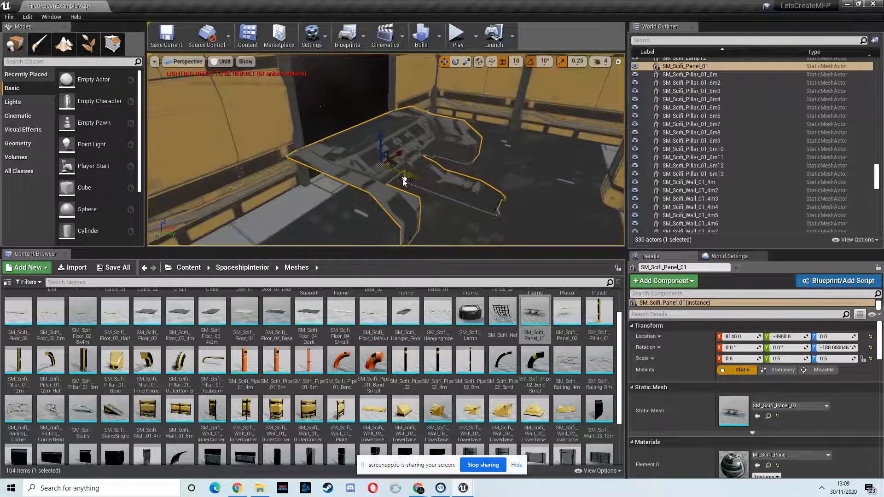
key("s")
right_click_drag(385, 195, 92, 187)
key("w")
key("s")
key("d")
key("w")
Step: Place SM_Scifi_Wall_02_Lowerbase_Base beside the control panel at about X 8400, Y -3860 and scale it uniformly to 0.75
left_click(405, 411)
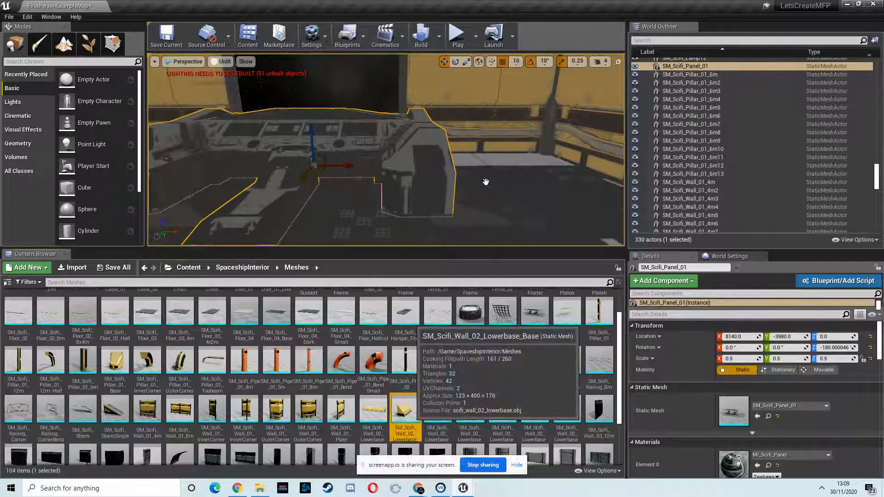
mouse_move(487, 182)
left_mouse_down()
mouse_move(507, 183)
mouse_move(471, 187)
left_mouse_up()
right_click_drag(471, 187, 373, 201)
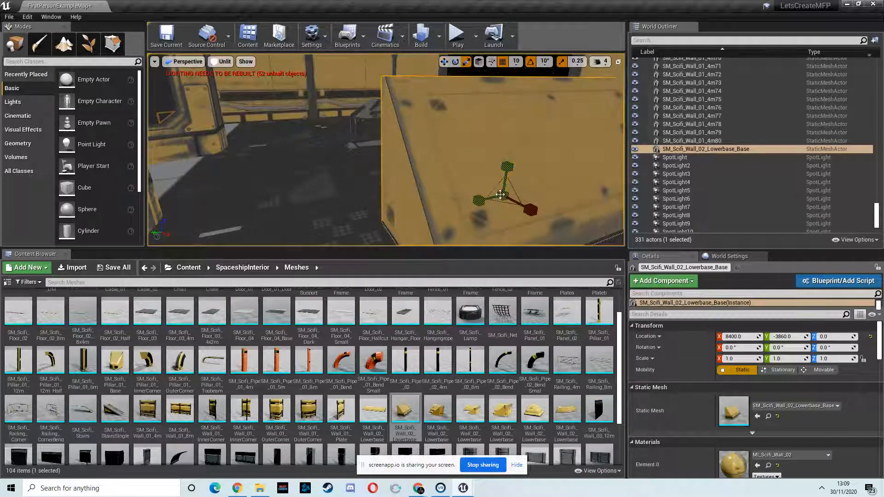
left_click_drag(509, 194, 479, 198)
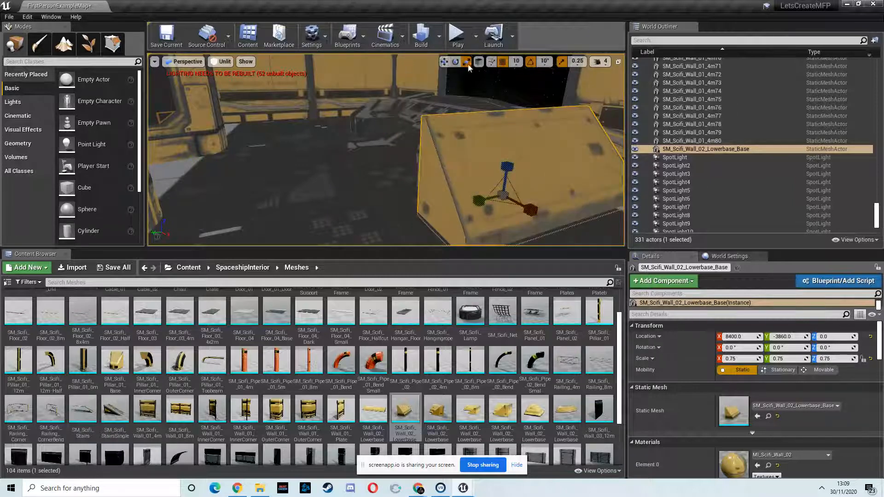
Step: Move the wall base against the control panel's side at Y -3900, undoing a trial rotation
mouse_move(490, 194)
left_mouse_down()
mouse_move(532, 193)
mouse_move(499, 197)
left_mouse_up()
right_click_drag(454, 214, 394, 171)
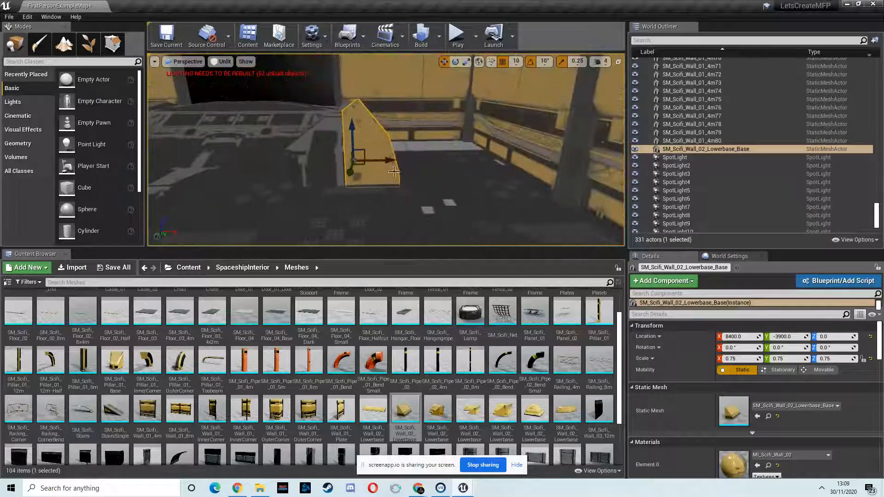
right_click_drag(416, 179, 376, 142)
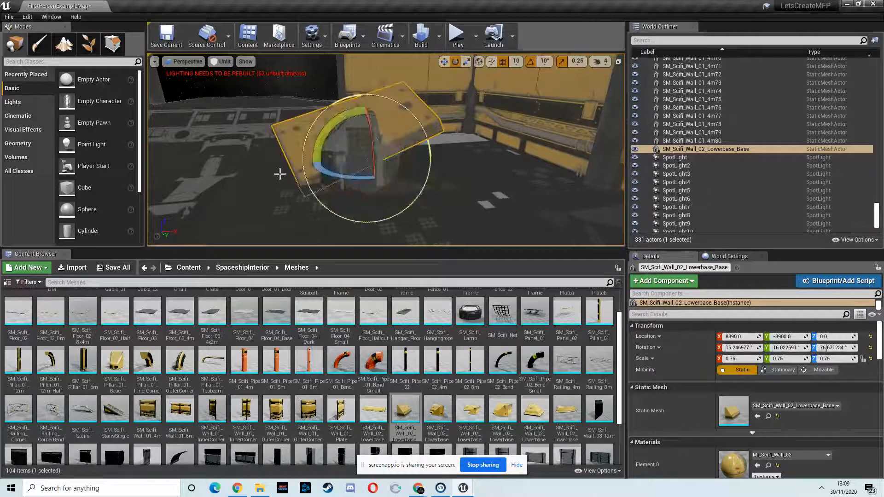
key("ctrl+z")
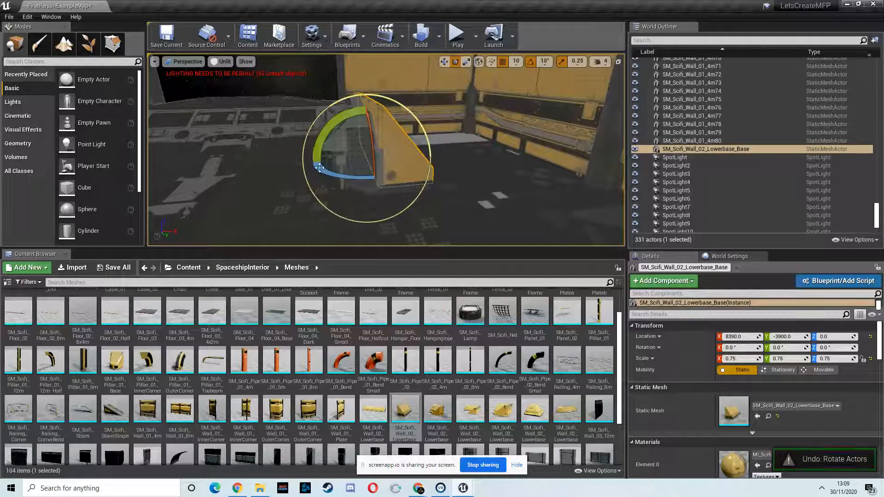
left_click(444, 63)
right_click_drag(407, 163, 392, 164)
Step: Duplicate the wall base to the opposite side of the control panel and rotate the copy 180° about Z
left_click_drag(479, 162, 262, 167, "alt")
mouse_move(345, 187)
right_mouse_down()
mouse_move(326, 188)
mouse_move(358, 186)
right_mouse_up()
left_click(455, 62)
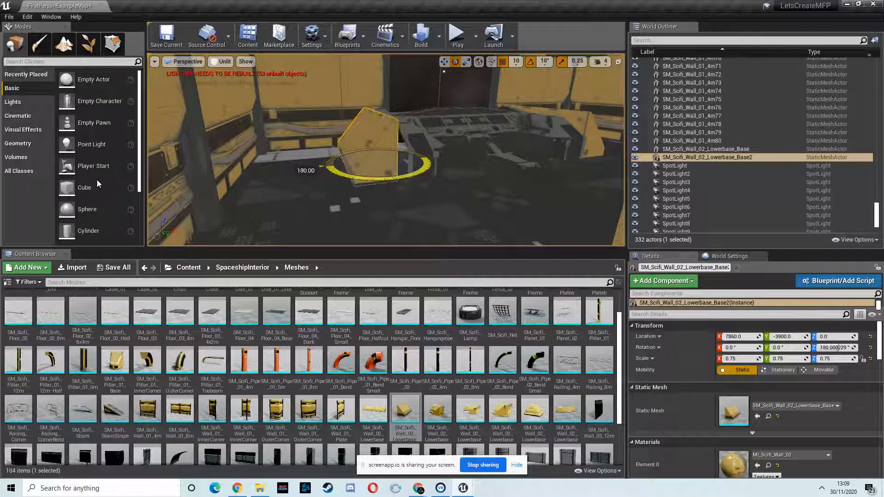
left_click_drag(101, 180, 100, 180)
right_click_drag(460, 176, 508, 174)
Step: Move the copied wall base to X 7890 against the control panel and look back along the walkway
left_click(444, 62)
right_click_drag(441, 120, 517, 131)
left_click_drag(516, 130, 535, 131)
mouse_move(519, 137)
right_mouse_down()
mouse_move(505, 136)
mouse_move(518, 135)
mouse_move(521, 118)
mouse_move(645, 130)
mouse_move(775, 113)
mouse_move(523, 144)
right_mouse_up()
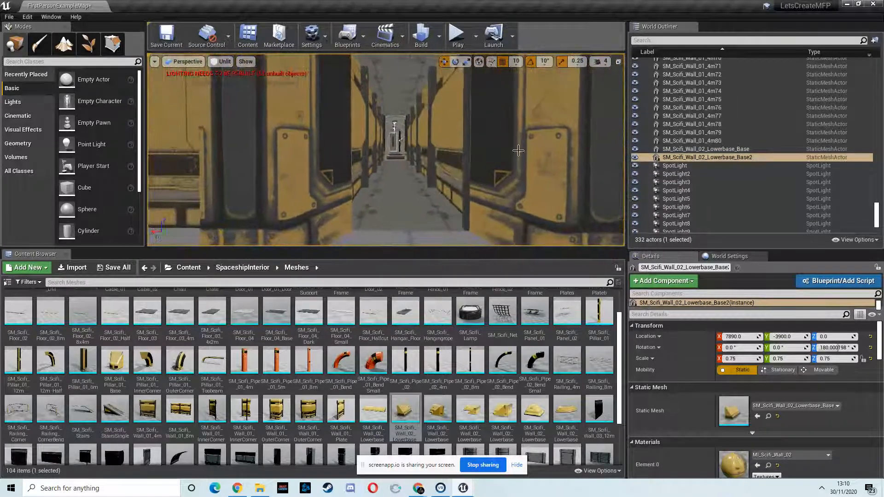
Step: Place SM_Scifi_Door_02_Frame across the walkway's control room entrance at X 8140, Y -3270 and raise it to Z 210
scroll(332, 419, "down", 1)
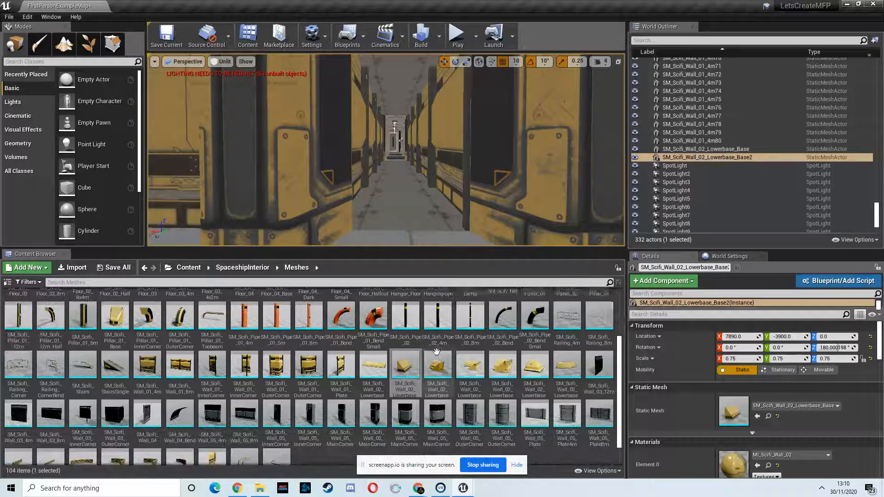
scroll(220, 407, "up", 2)
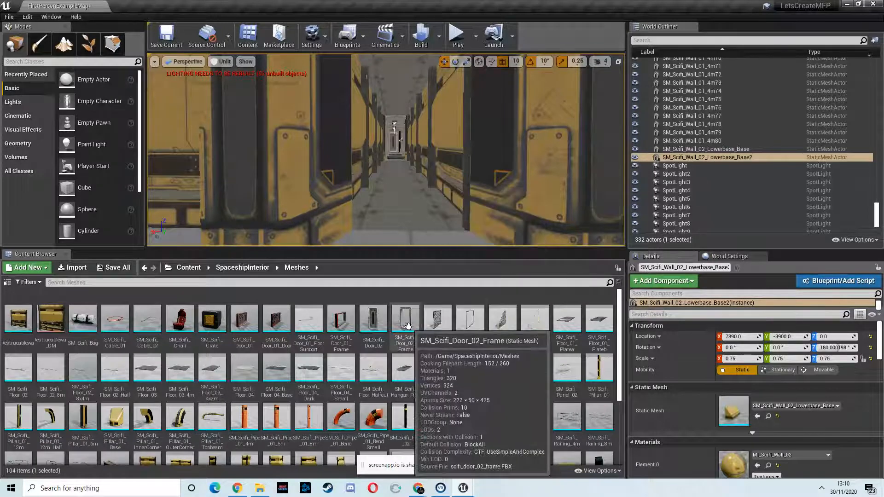
left_click_drag(408, 325, 411, 229)
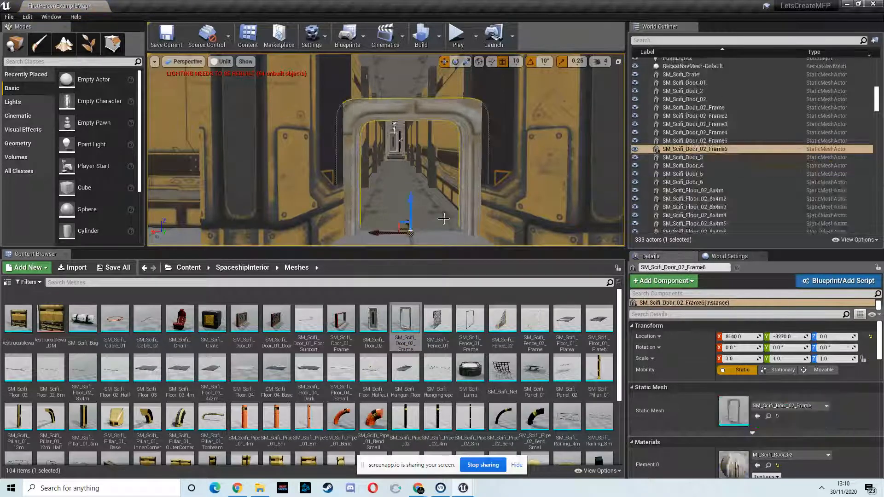
left_click_drag(409, 192, 424, 74)
mouse_move(422, 147)
right_mouse_down()
mouse_move(412, 152)
mouse_move(421, 153)
mouse_move(417, 139)
mouse_move(426, 143)
right_mouse_up()
key("s")
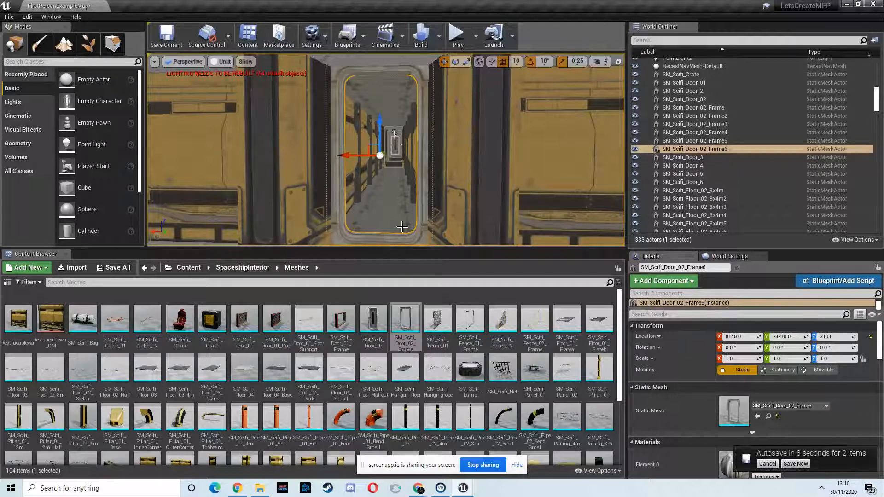
Step: Check the elapsed recording time in the online screen recorder's browser window and return to the Unreal level
left_click(238, 489)
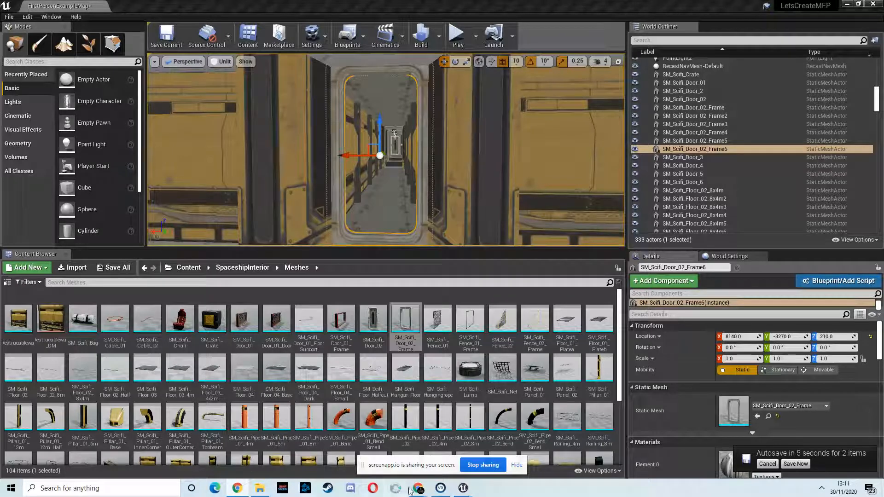
mouse_move(410, 491)
left_click(376, 454)
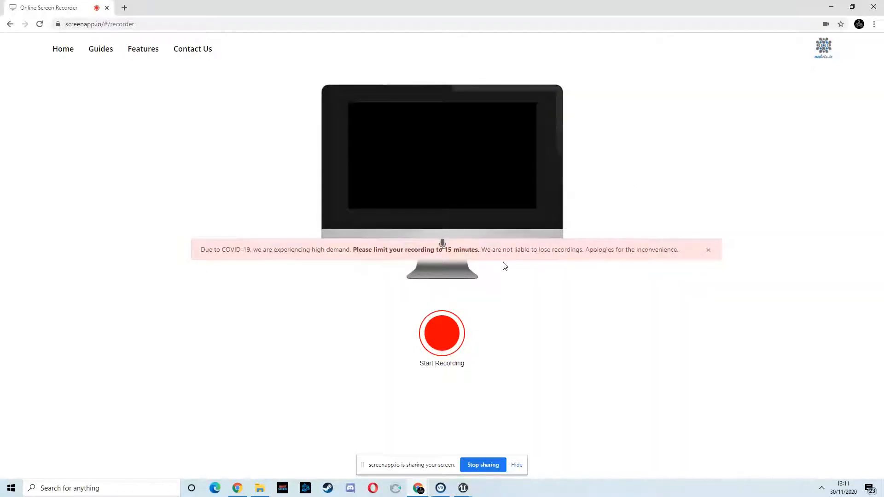
left_click(830, 7)
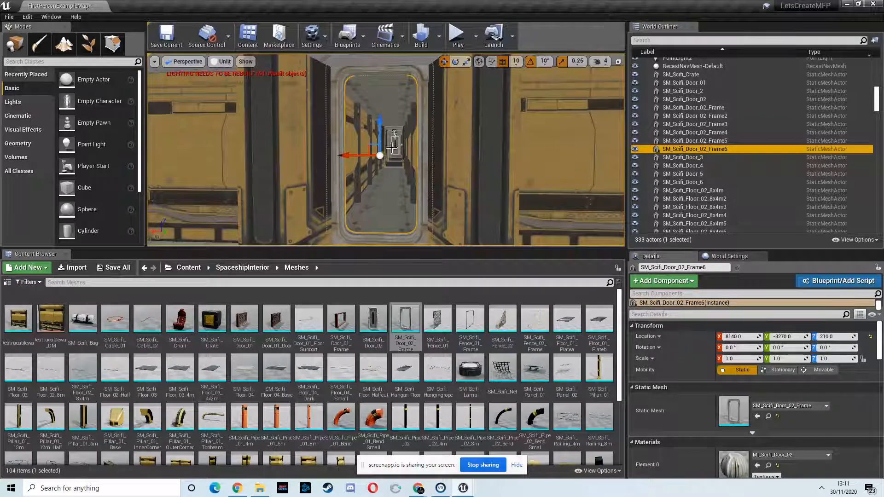
key("s")
right_click_drag(374, 168, 217, 186)
key("w")
key("w")
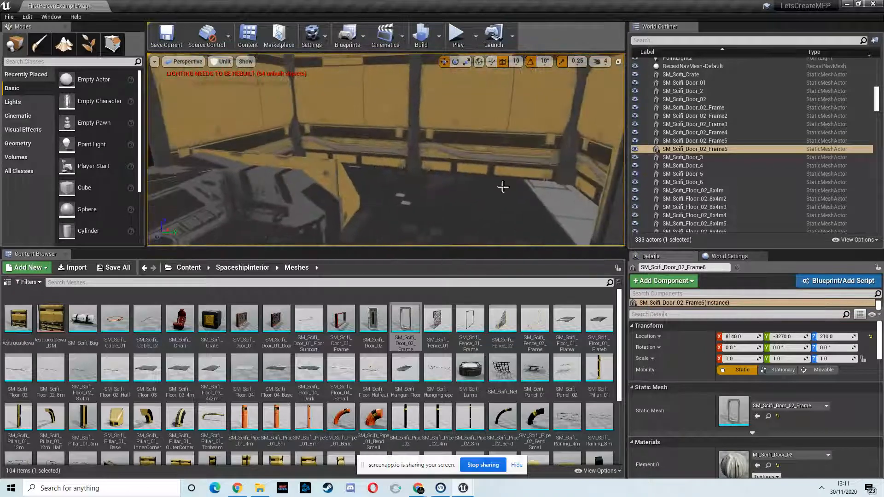
left_click(240, 489)
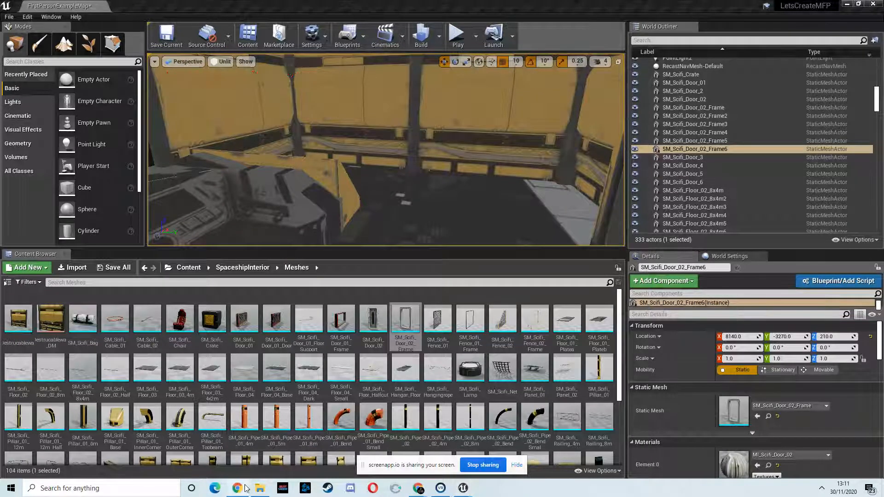
left_click(420, 488)
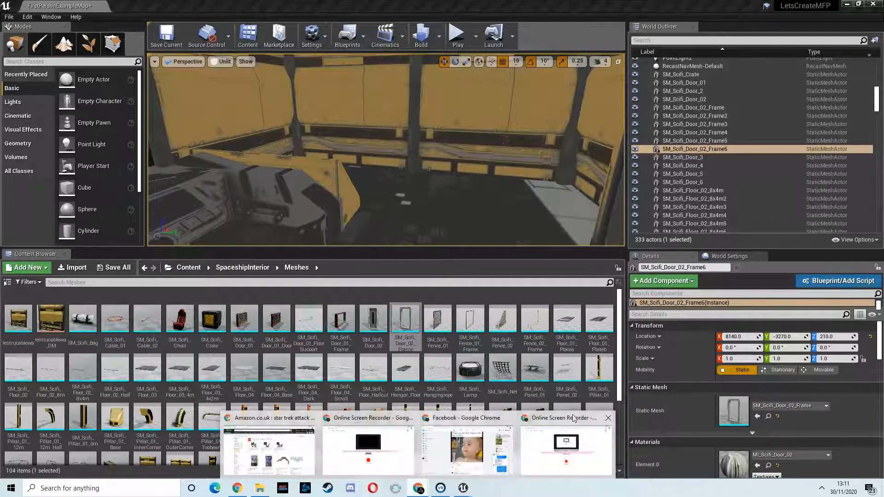
left_click(570, 424)
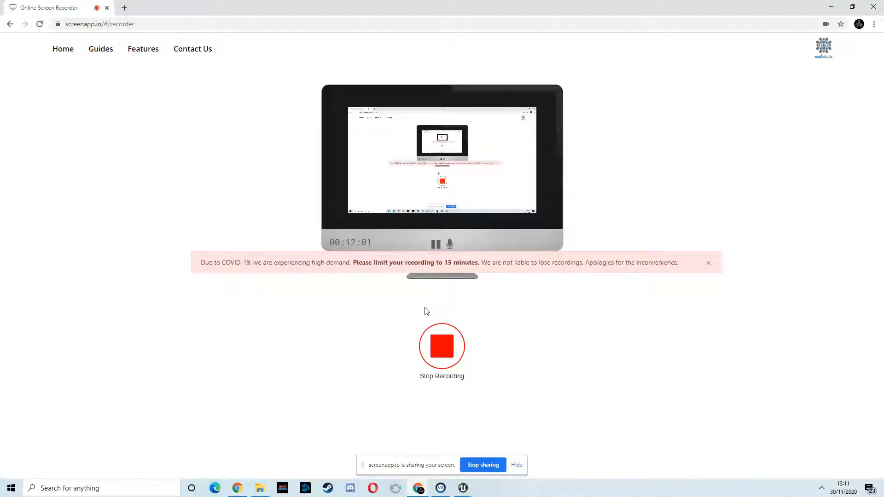
left_click(829, 9)
Step: Inspect the framed control room doorway and the route back through the level to the force-field corridor
right_click_drag(413, 156, 184, 165)
key("f")
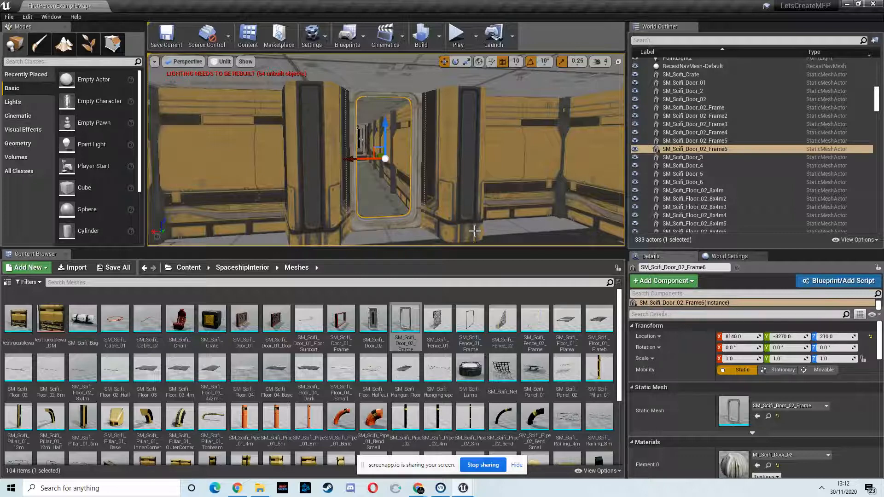
key("s")
right_click_drag(422, 181, 153, 169)
key("w")
key("s")
key("w")
key("w")
key("w")
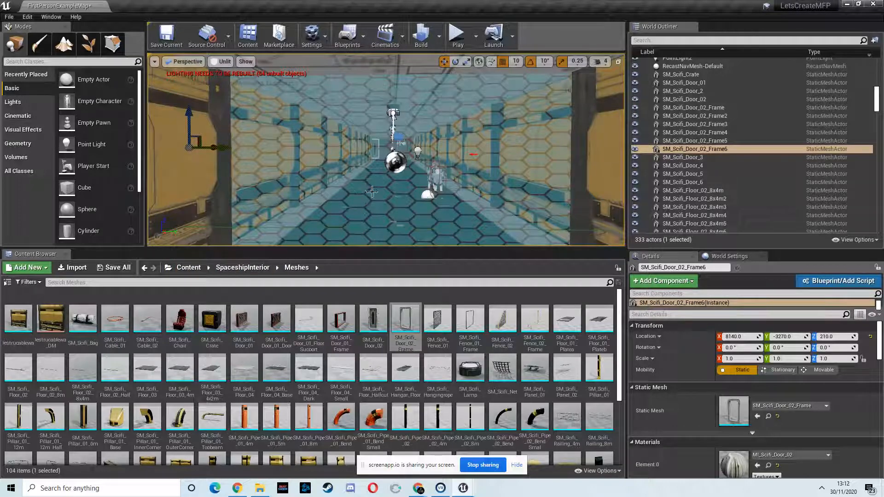
Step: Place the Female character from the Content/Female/Blueprints folder on the hall floor near the force field
left_click(202, 269)
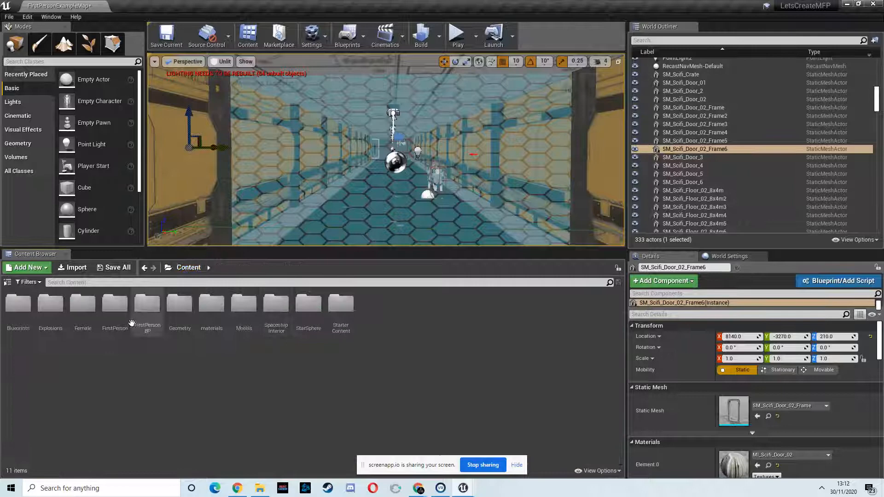
left_click(81, 304)
double_click(80, 304)
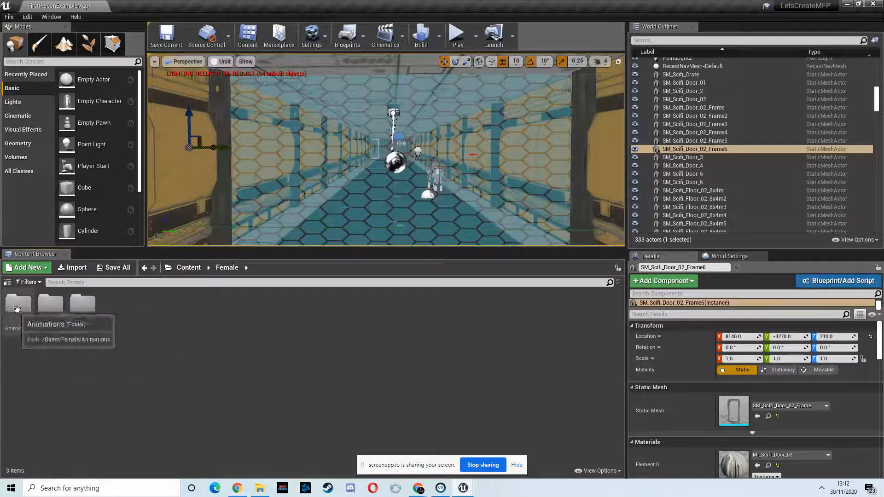
double_click(82, 304)
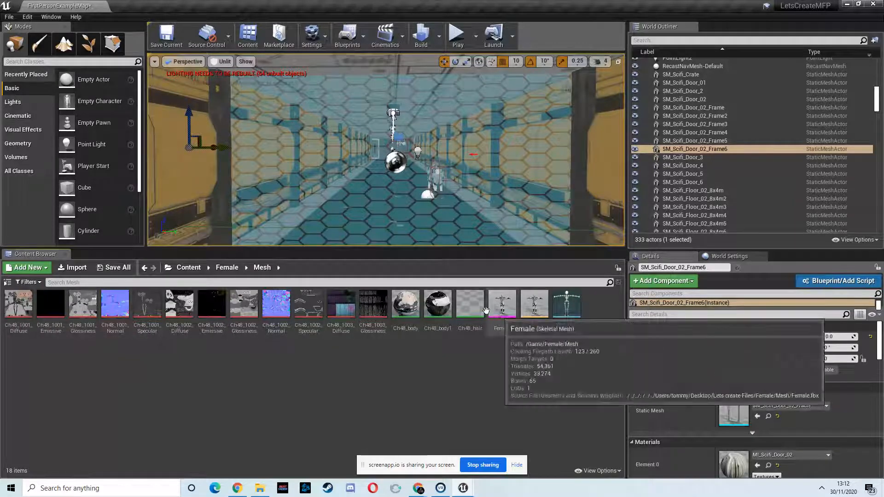
left_click(227, 267)
double_click(51, 310)
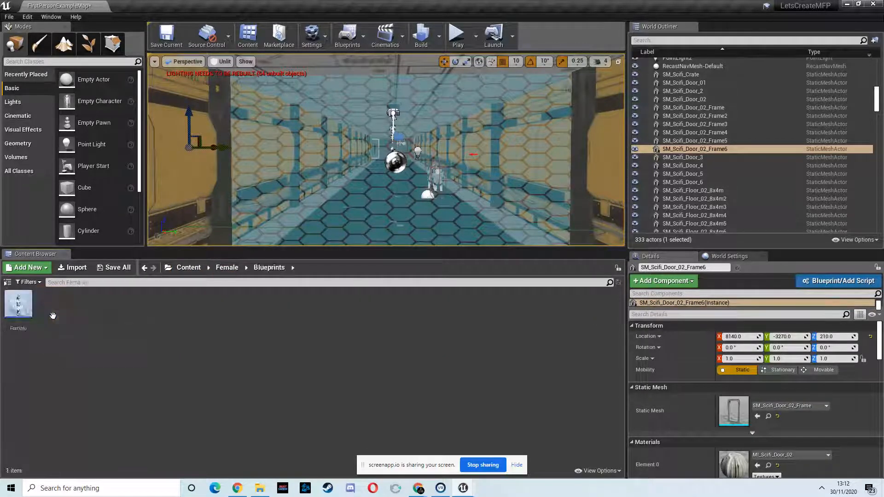
left_click_drag(7, 311, 365, 170)
left_click_drag(359, 138, 360, 179)
Step: Move the new Female character along the hall to about X 3712, Y 330
right_click_drag(338, 194, 301, 203)
key("w")
left_click_drag(176, 195, 166, 198)
right_click_drag(247, 176, 177, 180)
key("s")
left_click_drag(466, 157, 281, 176)
right_click_drag(310, 161, 254, 161)
key("w")
mouse_move(340, 146)
left_mouse_down()
mouse_move(341, 132)
mouse_move(342, 146)
left_mouse_up()
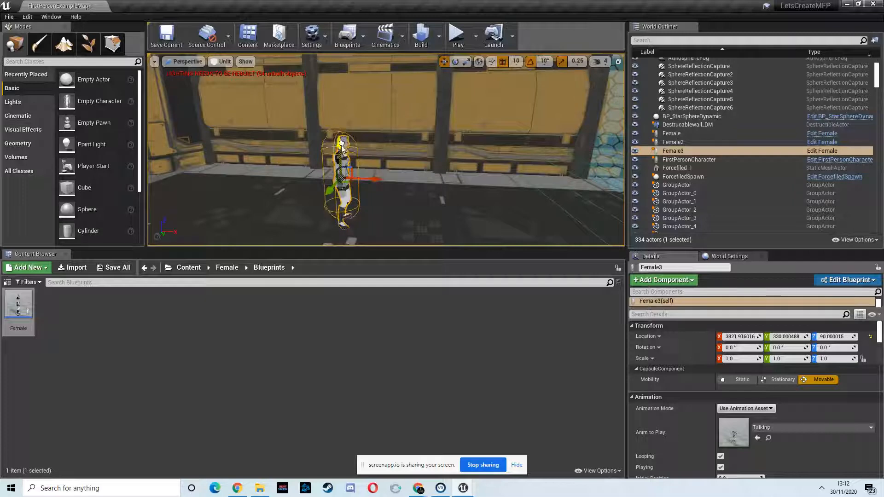
left_click_drag(372, 180, 319, 180)
Step: Show the navigation mesh and move the Female character onto it down the corridor at about X 582, Y 410
key("s")
right_click_drag(375, 166, 375, 166)
key("p")
mouse_move(469, 173)
right_mouse_down()
mouse_move(515, 157)
mouse_move(506, 167)
mouse_move(414, 177)
mouse_move(495, 172)
mouse_move(483, 176)
right_mouse_up()
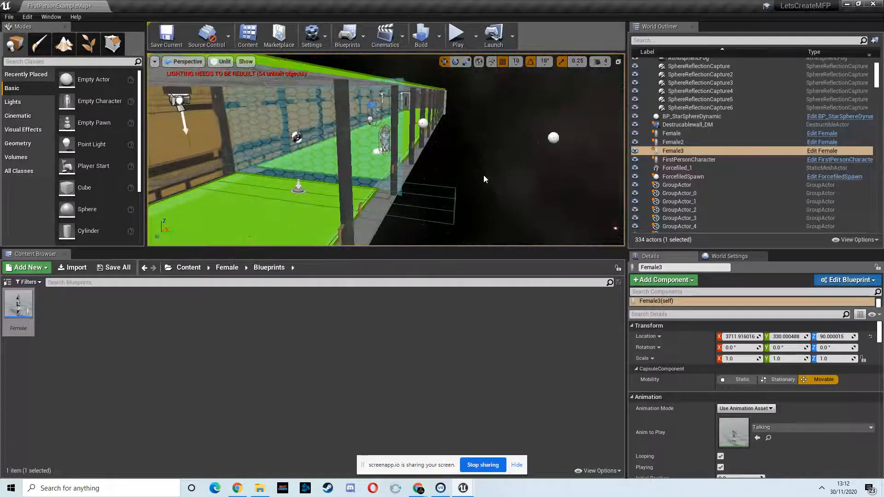
key("f")
right_click_drag(372, 164, 366, 138)
right_click_drag(474, 129, 433, 138)
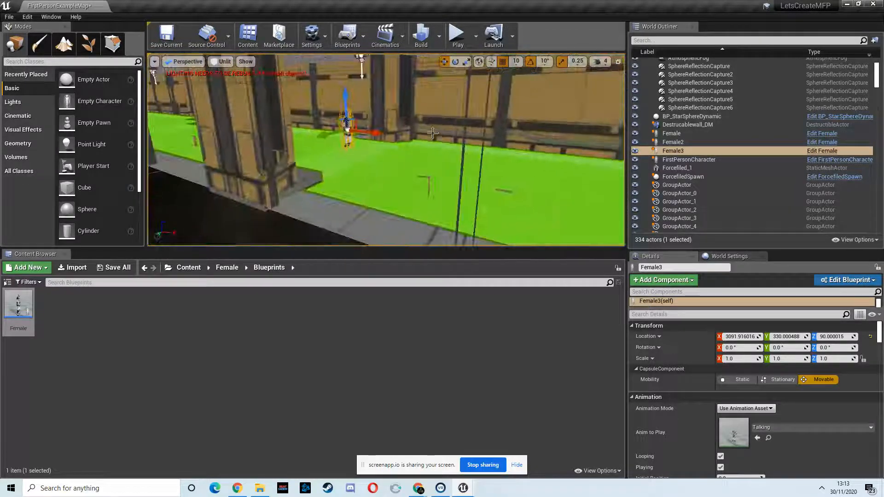
right_click_drag(319, 131, 295, 127)
left_click_drag(372, 127, 293, 96)
right_click_drag(312, 112, 322, 145)
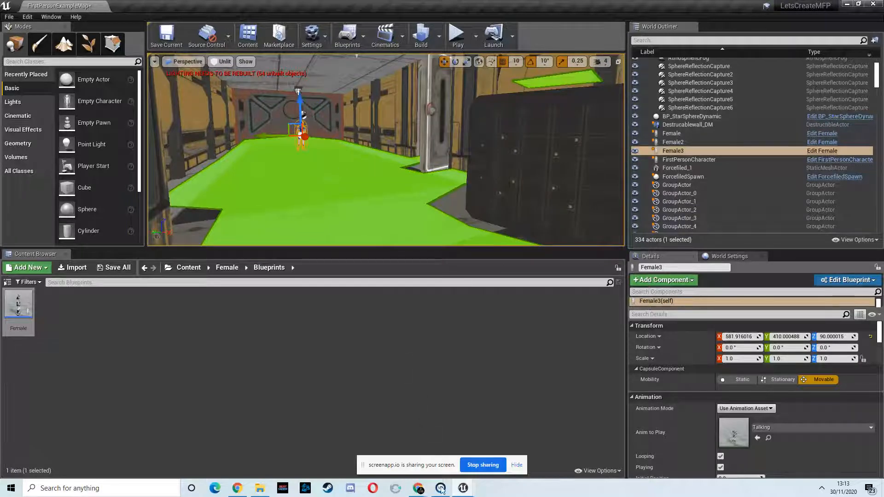
Step: Switch to the browser's online screen recorder to check the recording time, and return to the Unreal editor
mouse_move(425, 491)
left_click(388, 445)
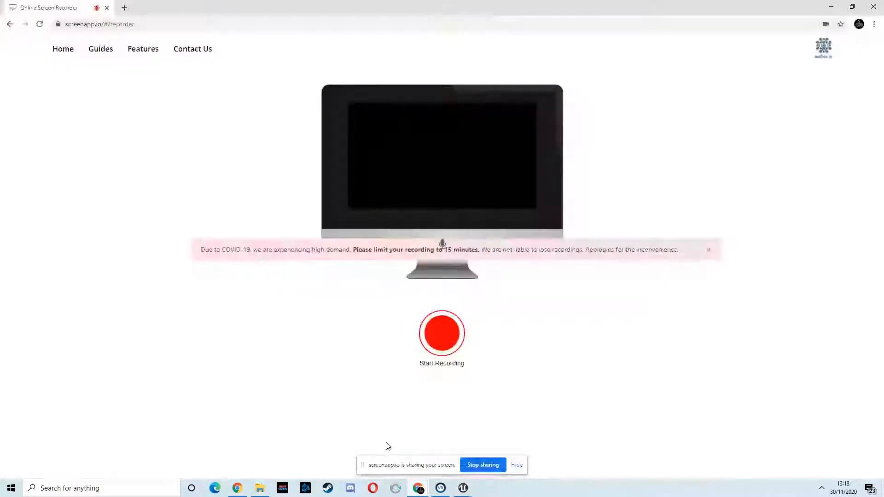
key("alt+Tab")
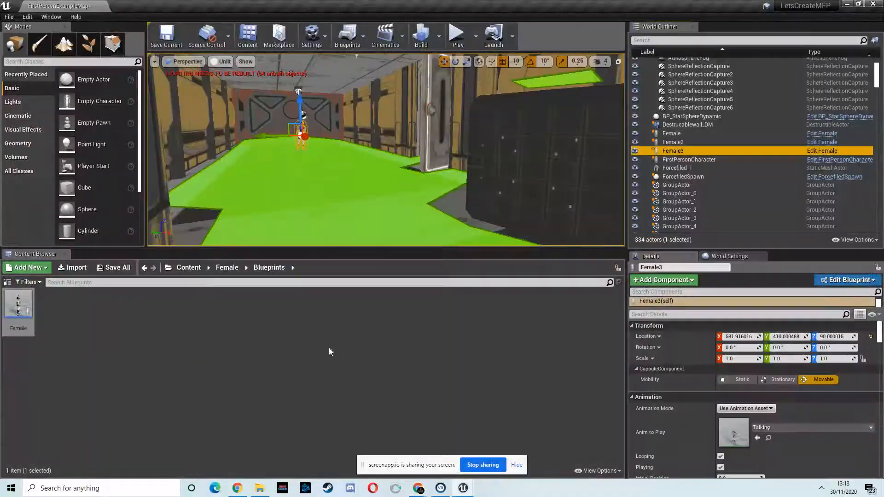
mouse_move(456, 491)
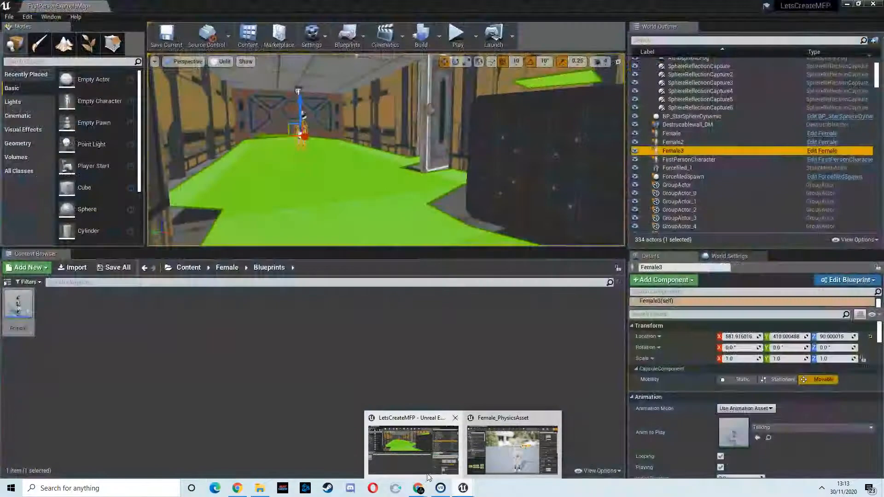
mouse_move(418, 488)
left_click(320, 444)
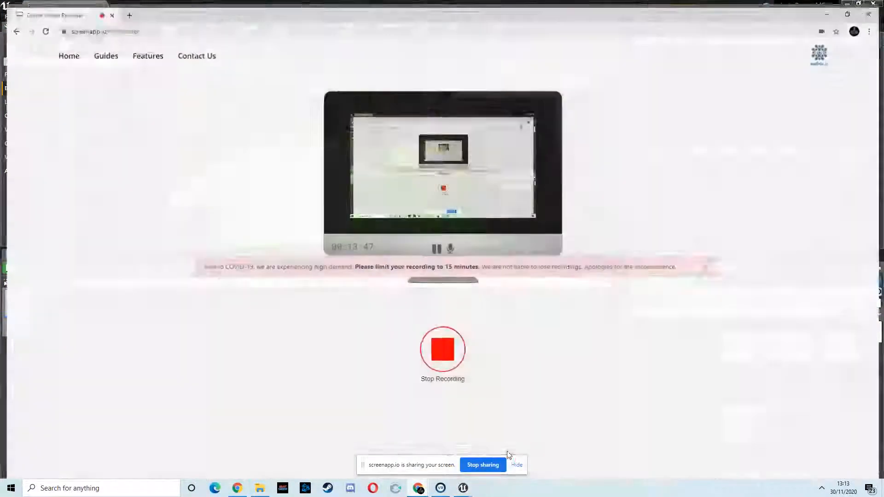
left_click(834, 8)
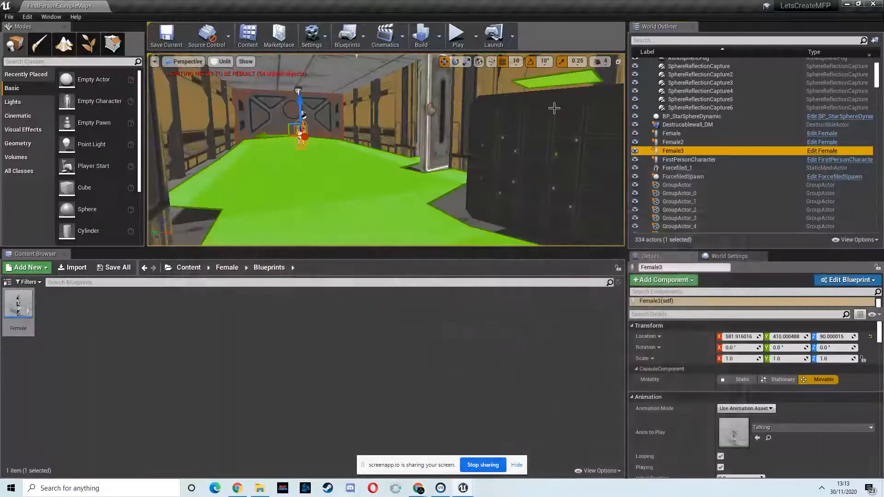
Step: Try raising the Female character to Z 120 and undo the move
right_click_drag(524, 190, 521, 189)
left_click_drag(385, 121, 387, 113)
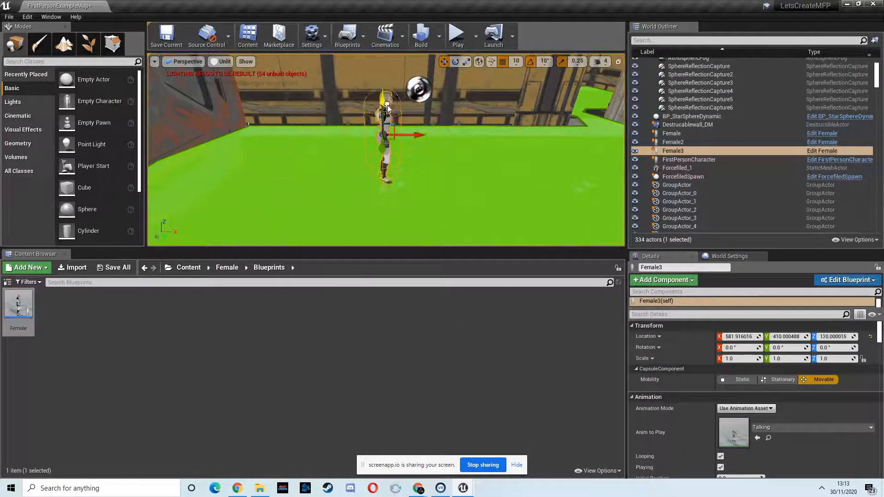
key("ctrl+z")
Step: Find the Target Point actor class and place one on the corridor floor near the force field at X 4220, Y 180, Z 30
right_click_drag(458, 151, 579, 112)
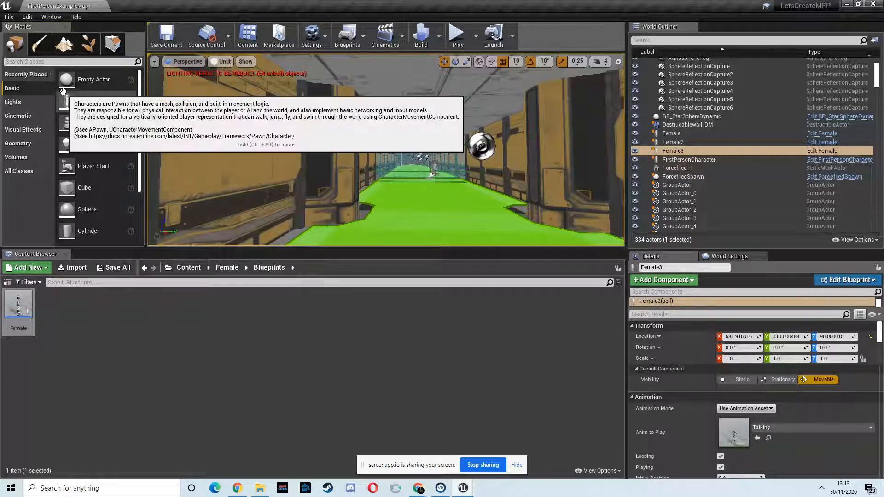
type("target")
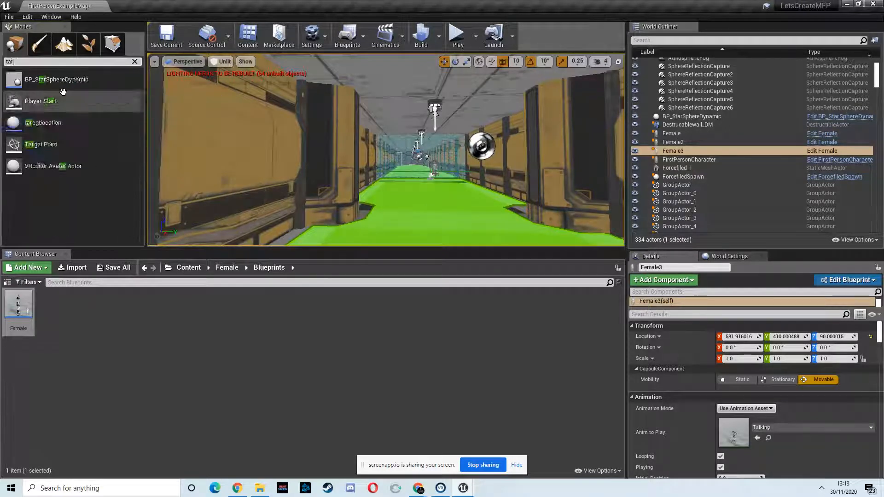
left_click_drag(44, 79, 398, 183)
key("w")
right_click_drag(399, 182, 390, 199)
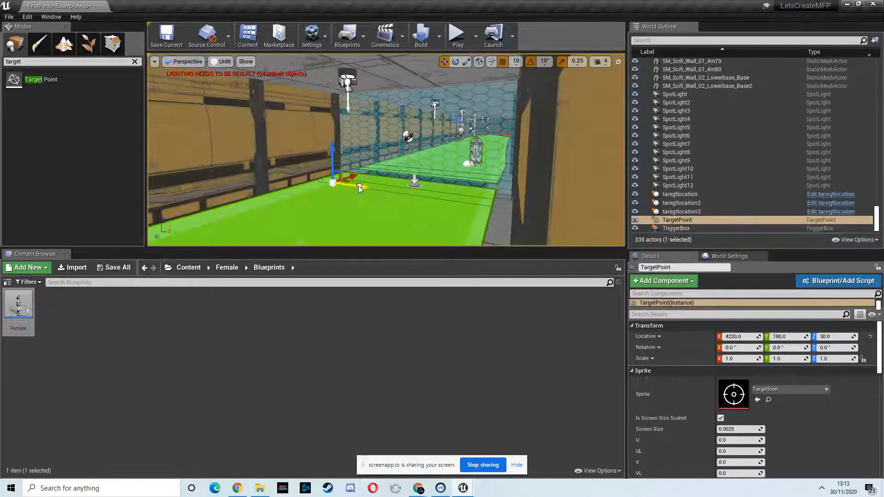
Step: Rename the new target point as Woman3_Location_1
right_click(672, 220)
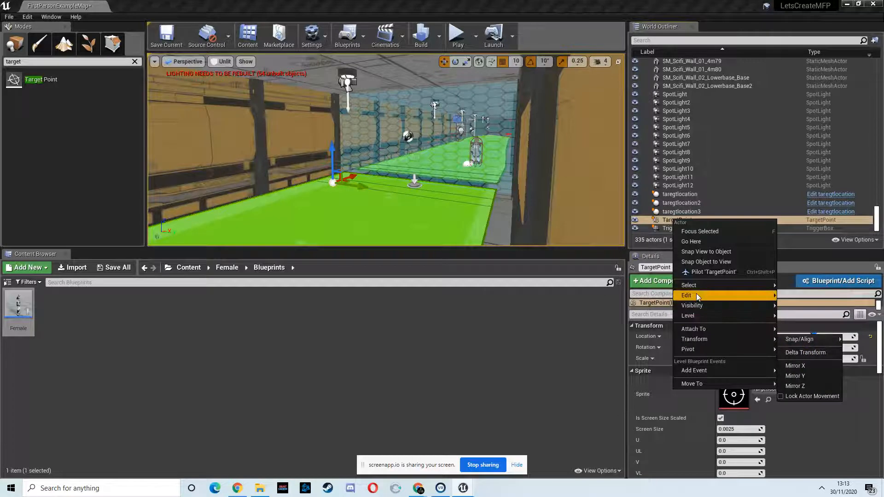
mouse_move(696, 294)
left_click(807, 346)
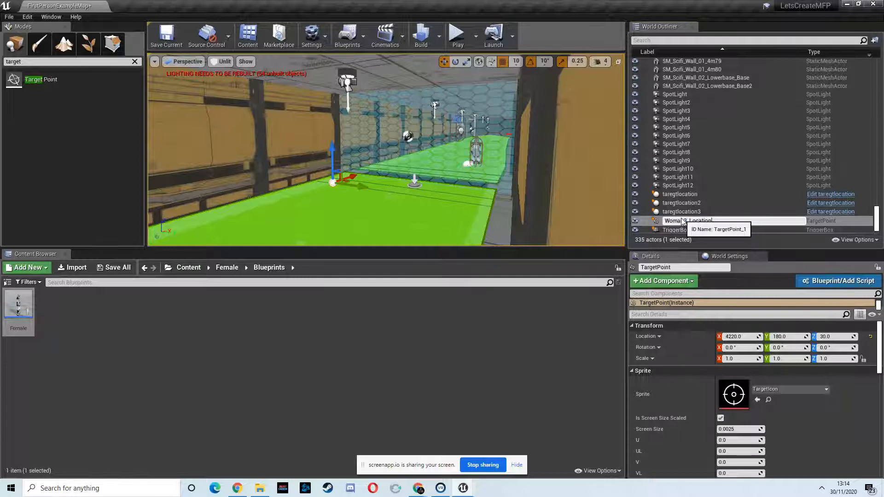
key("Return")
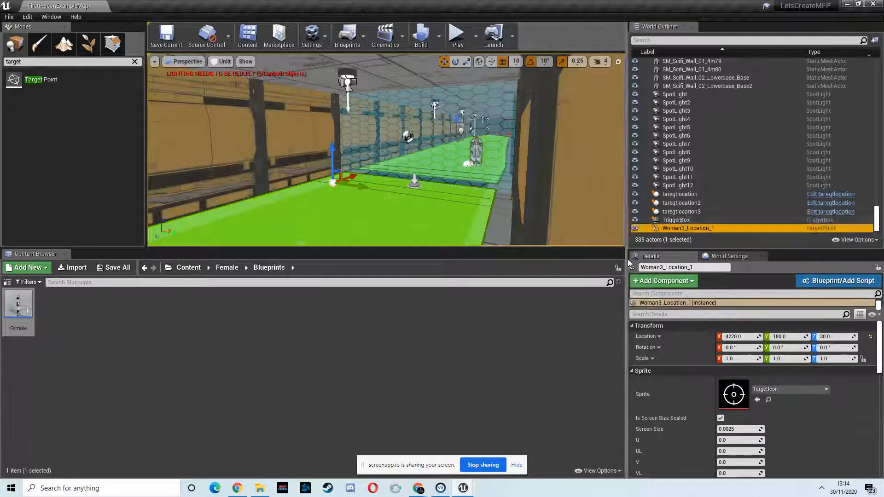
Step: Open the Level Blueprint of FirstPersonExampleMap
right_click_drag(384, 202, 358, 51)
key("w")
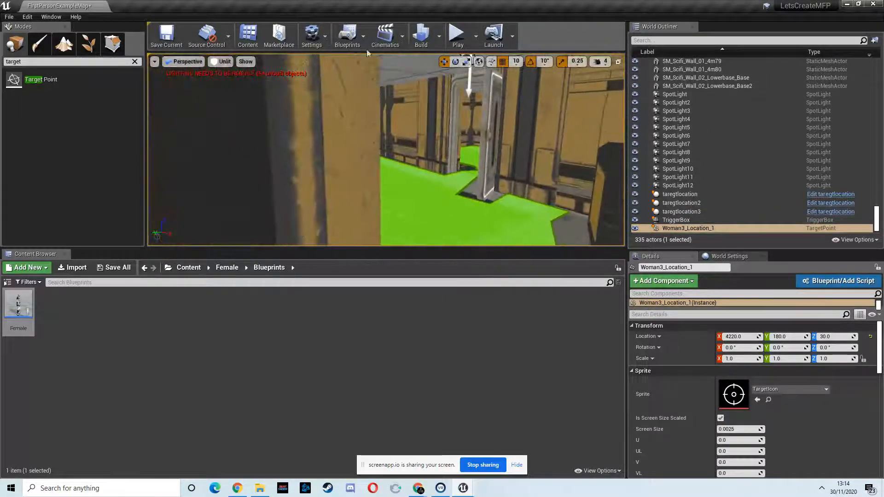
left_click(358, 44)
left_click(392, 118)
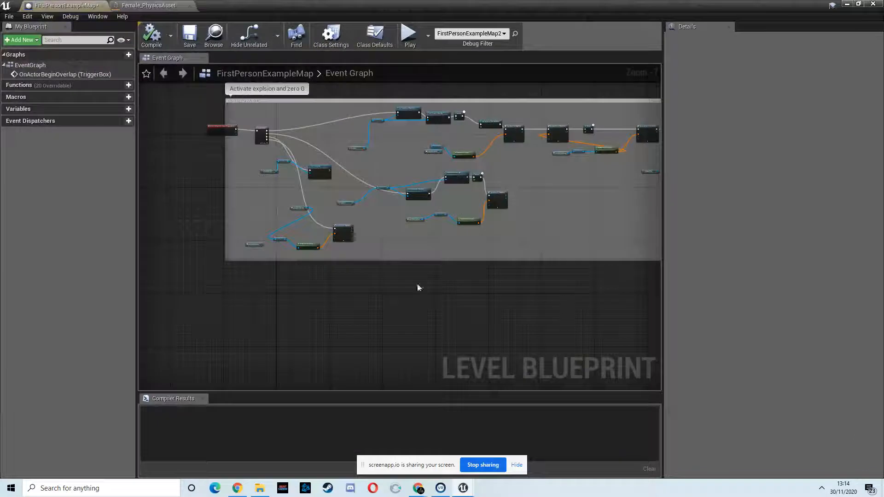
Step: Add a reference to Woman3_Location_1 in the empty area below the existing commented nodes of the event graph
right_click(380, 301)
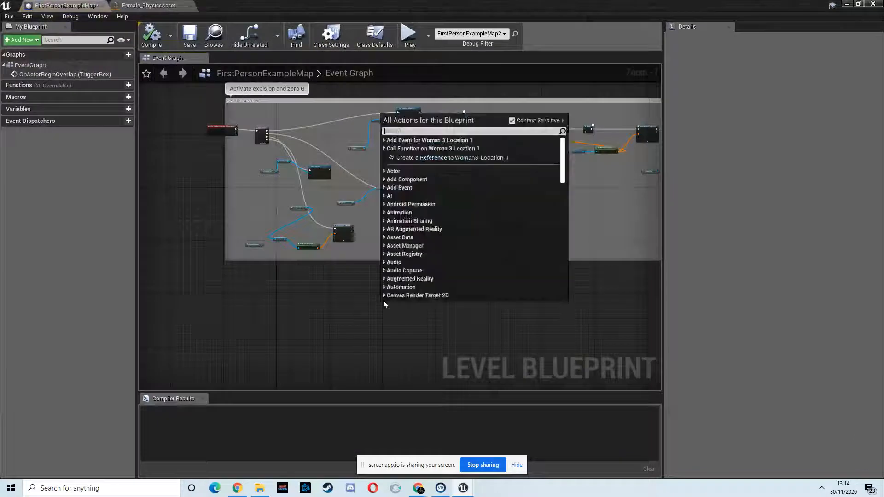
left_click(465, 159)
right_click_drag(434, 315, 452, 211)
scroll(462, 206, "up", 3)
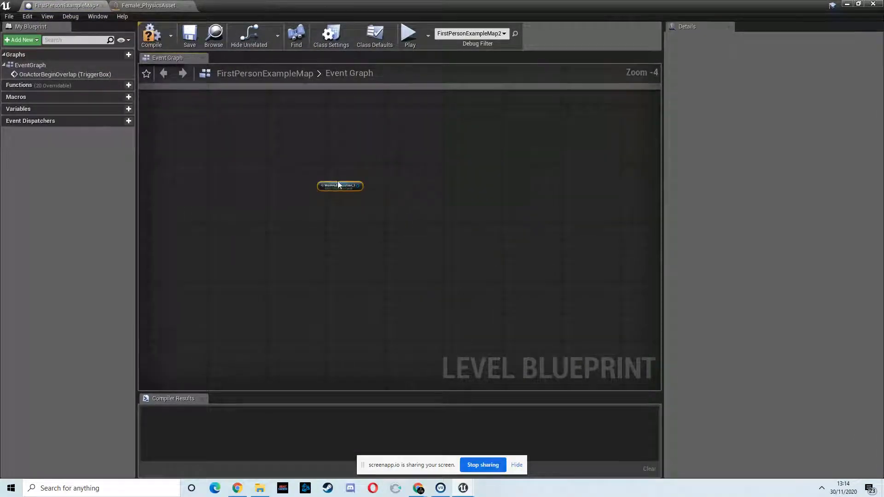
right_click_drag(294, 141, 279, 193)
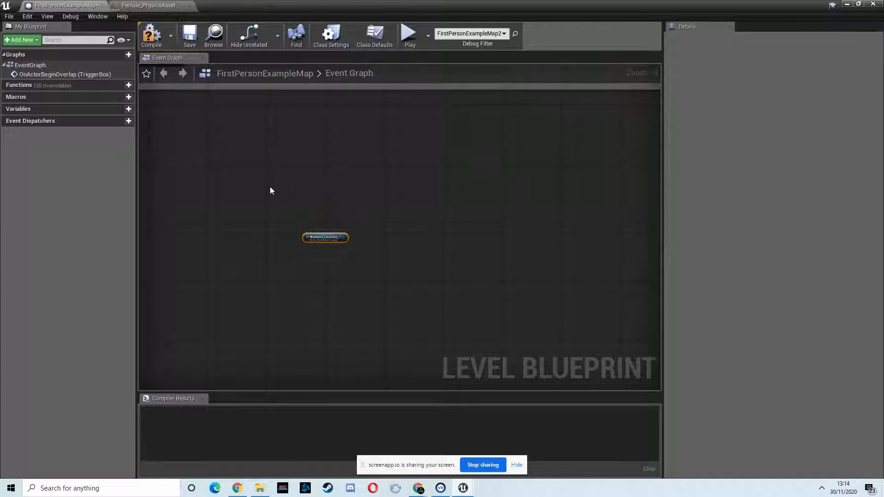
Step: Add an Event BeginPlay node and arrange it beside the Woman3_Location_1 reference
right_click(270, 190)
type("event be")
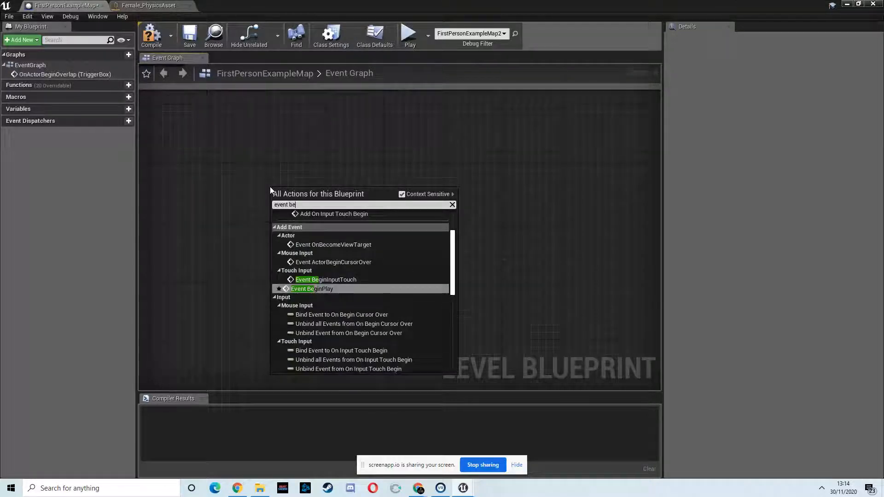
type("gin play")
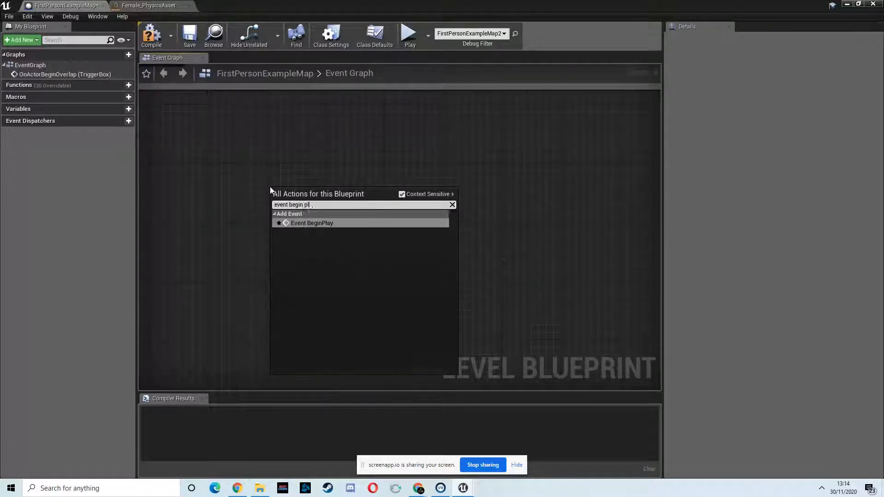
left_click(312, 223)
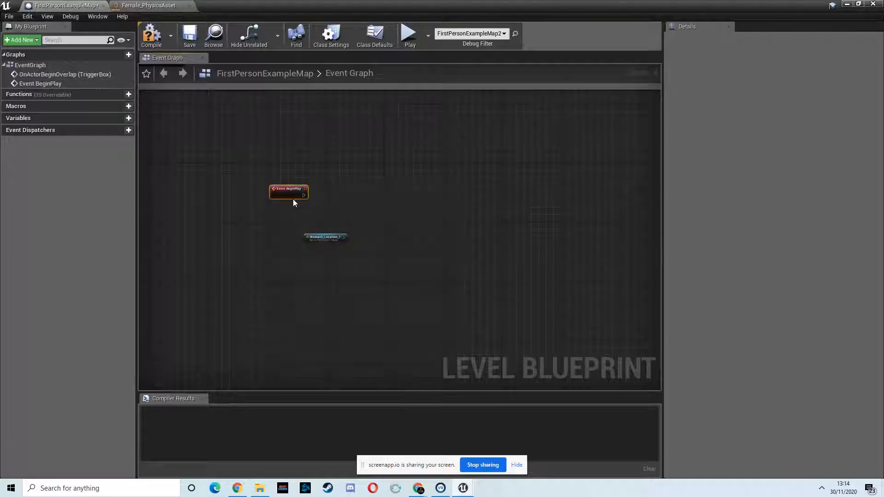
left_click_drag(294, 194, 265, 189)
left_click_drag(322, 237, 327, 218)
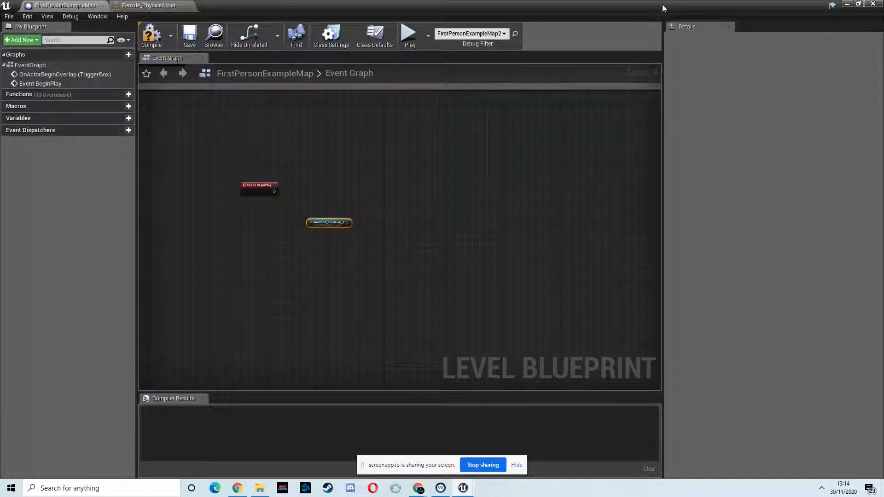
Step: Select Female3 in the level and add a reference to it in the Level Blueprint's event graph
double_click(738, 8)
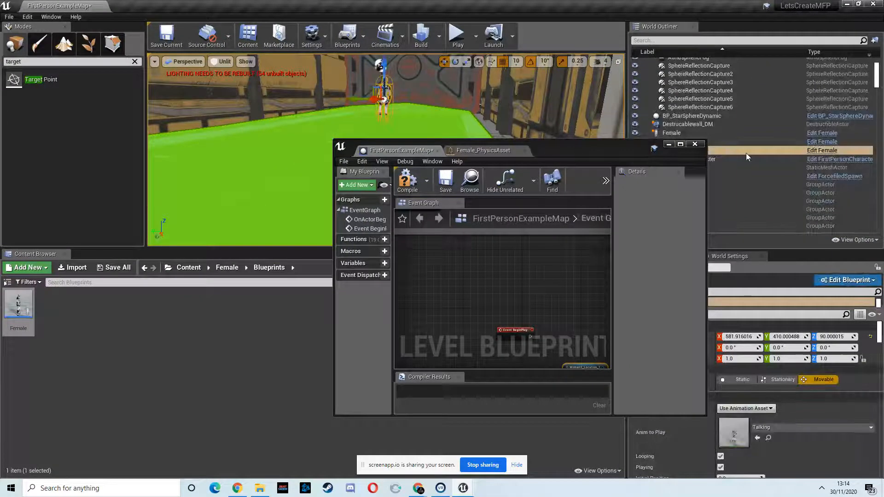
left_click(680, 144)
right_click(336, 190)
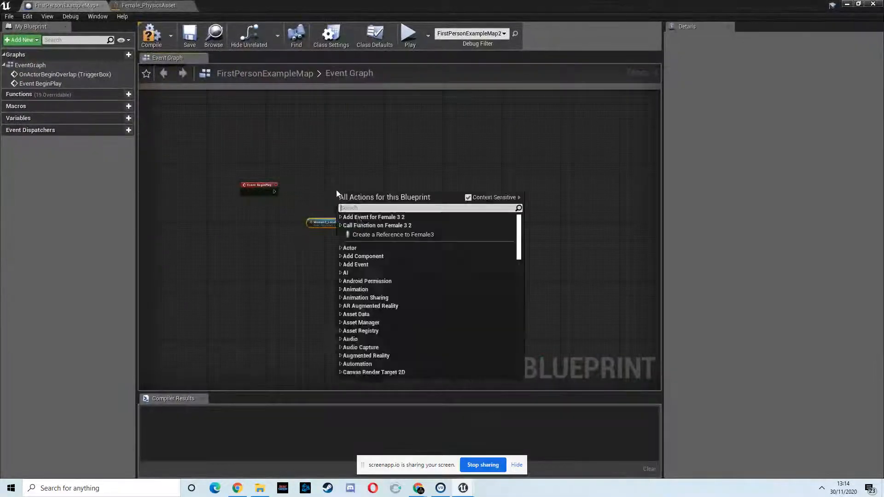
left_click(387, 235)
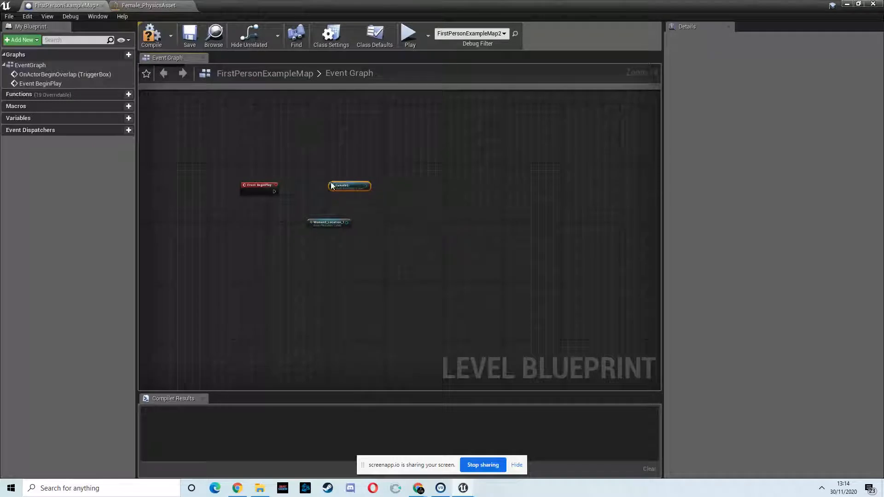
Step: Add a Simple Move to Actor node driven by Event BeginPlay and connect Woman3_Location_1 to its Goal
left_click(270, 191)
scroll(299, 194, "up", 4)
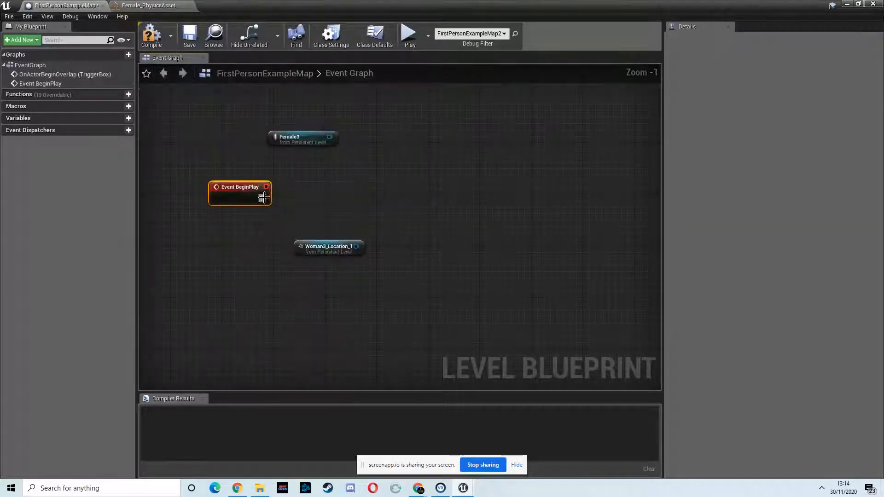
left_click_drag(263, 198, 417, 206)
type("simple mo")
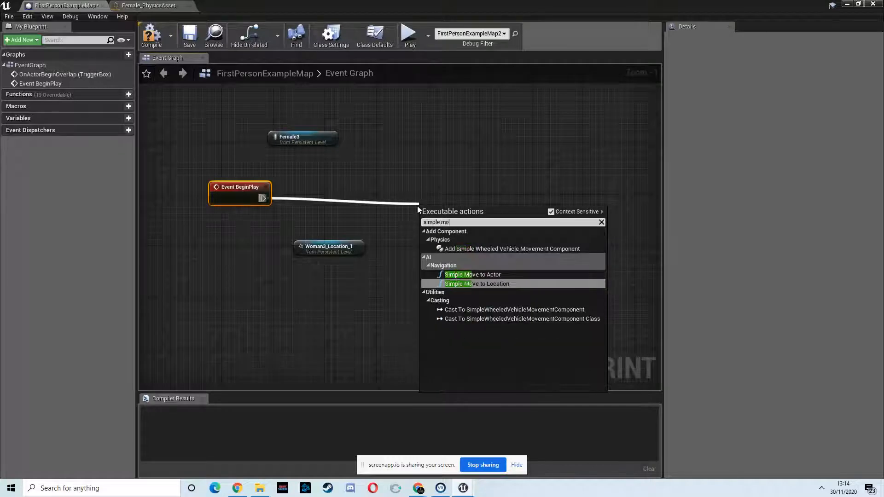
type("veto")
left_click(490, 257)
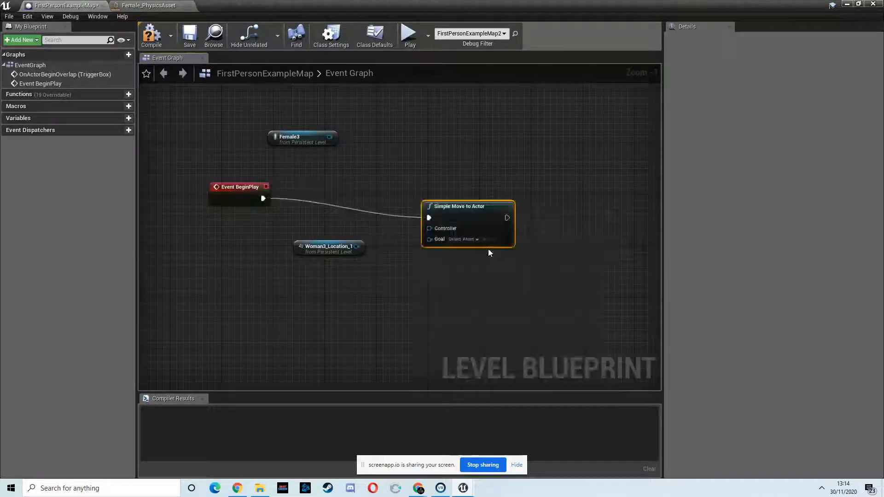
left_click_drag(356, 247, 467, 220)
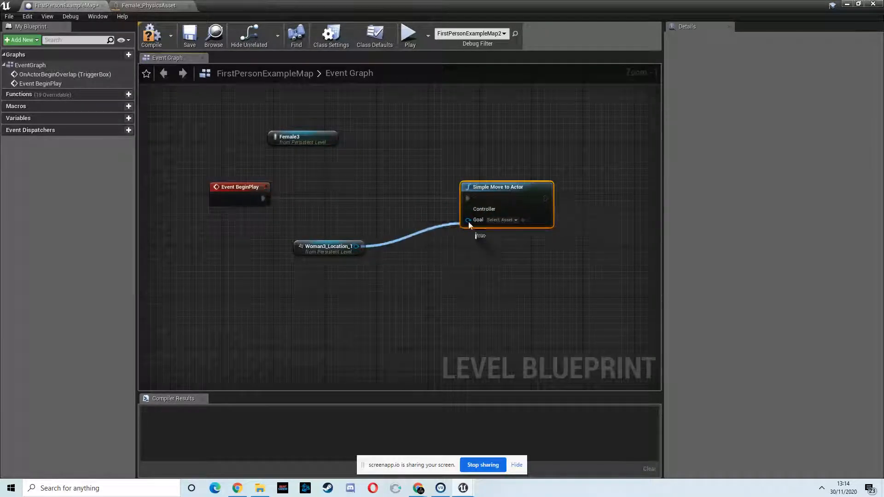
Step: Add a Get Controller node targeting Female3 and connect its Return Value to the Controller input of Simple Move to Actor
left_click_drag(329, 137, 384, 166)
type("get con")
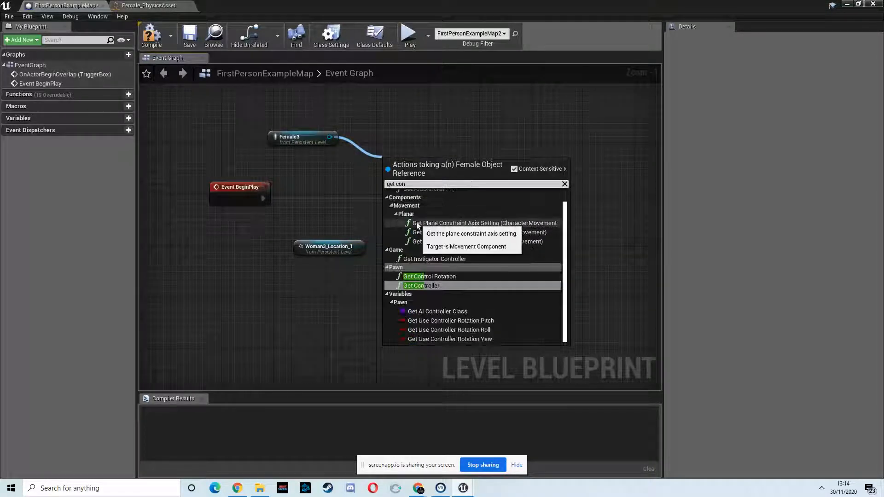
left_click(435, 285)
left_click_drag(455, 178, 523, 187)
left_click_drag(272, 125, 470, 184)
left_click(384, 126)
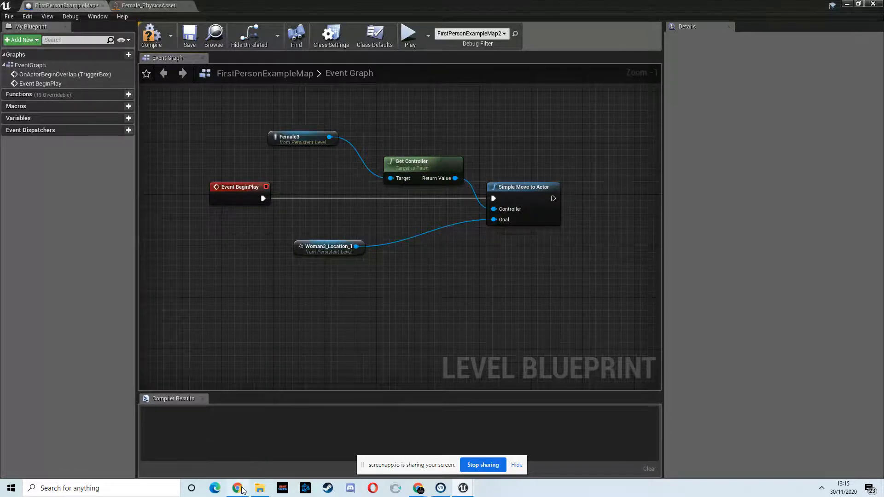
mouse_move(420, 481)
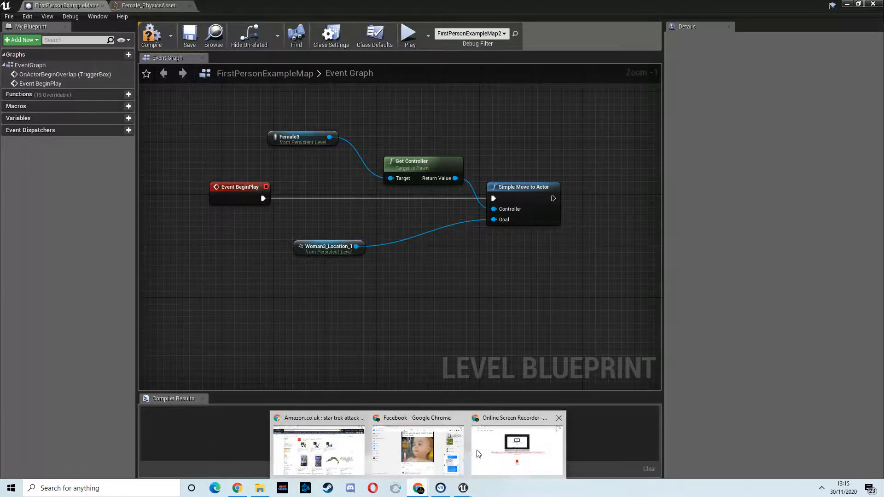